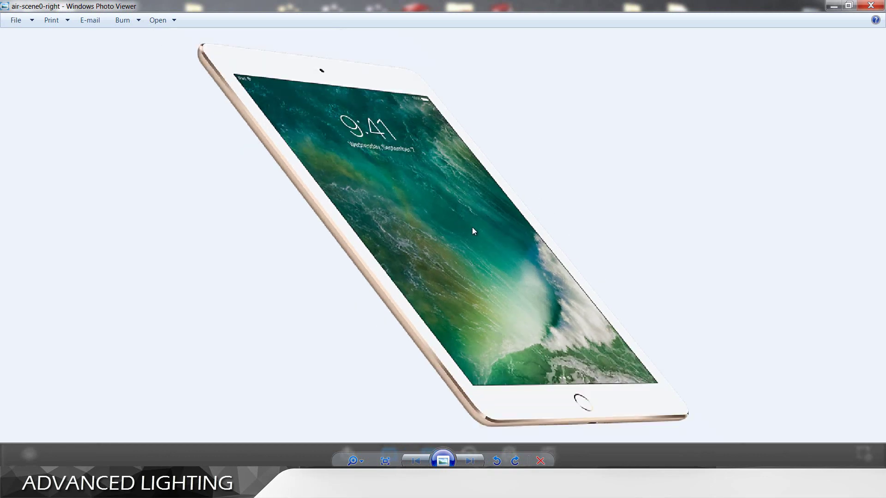
# Step: Zoom out, then zoom and pan the gold iPad reference photo to inspect the iPad's edge
pyautogui.hotkey('ctrl', '-')
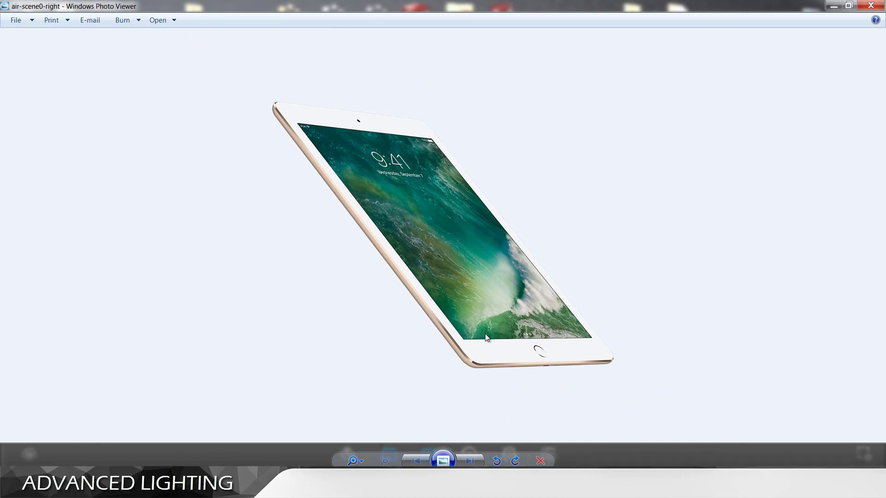
pyautogui.scroll(1, 485, 330)
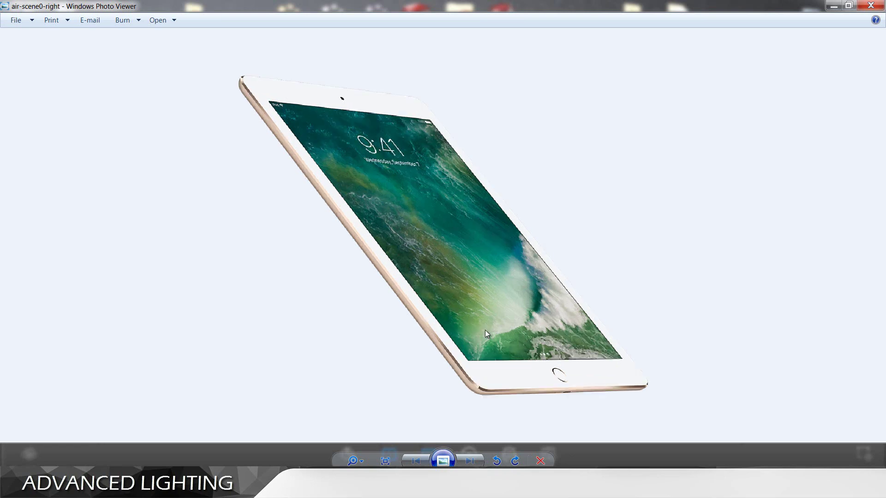
pyautogui.scroll(-1, 486, 331)
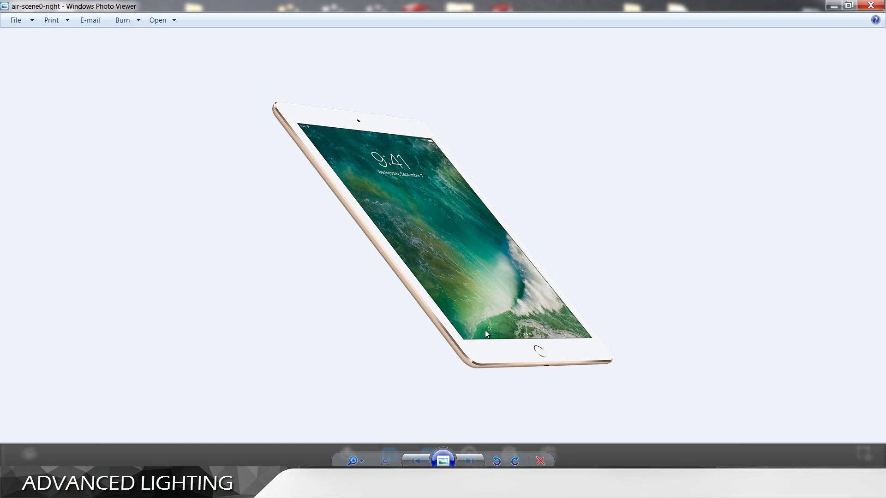
pyautogui.scroll(1, 467, 253)
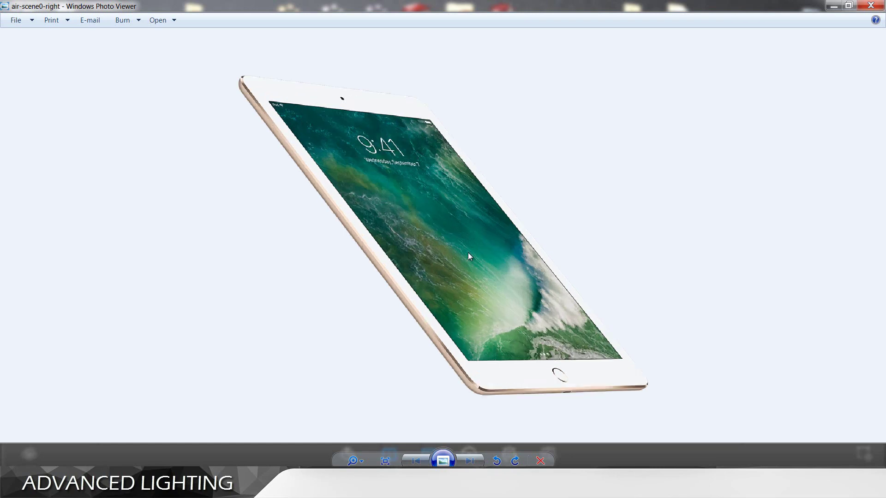
pyautogui.scroll(-1, 468, 254)
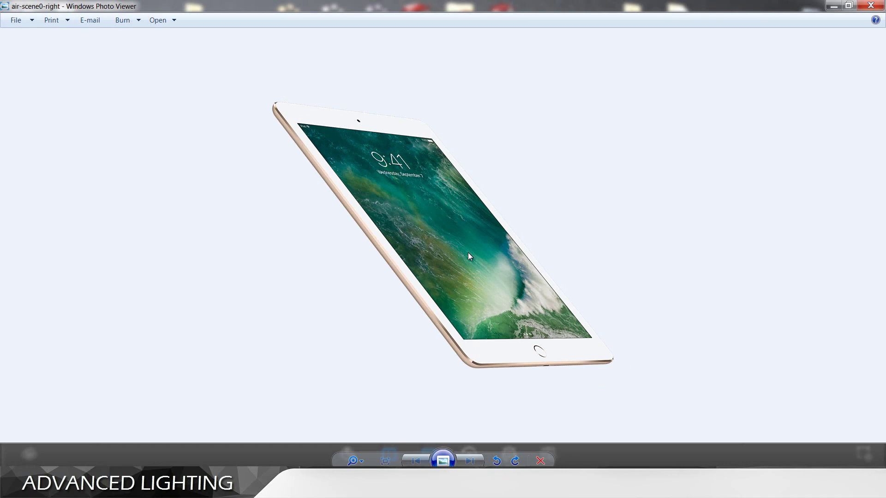
pyautogui.scroll(1, 449, 217)
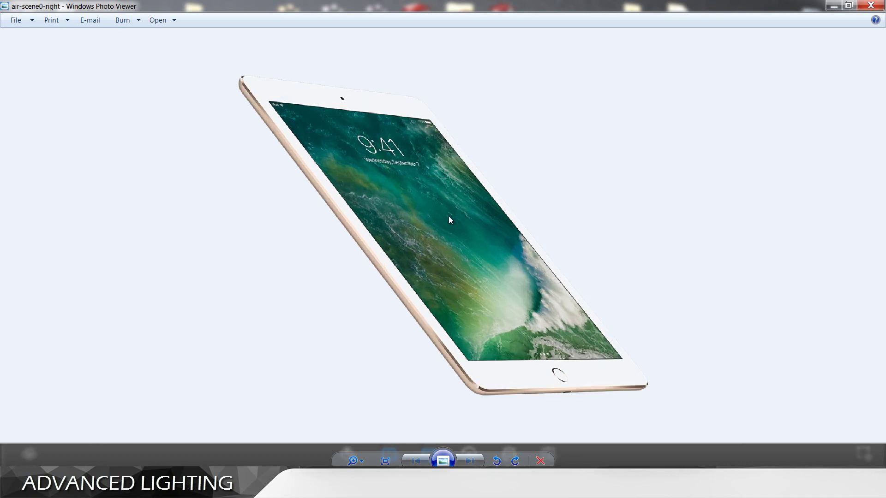
pyautogui.scroll(-1, 449, 217)
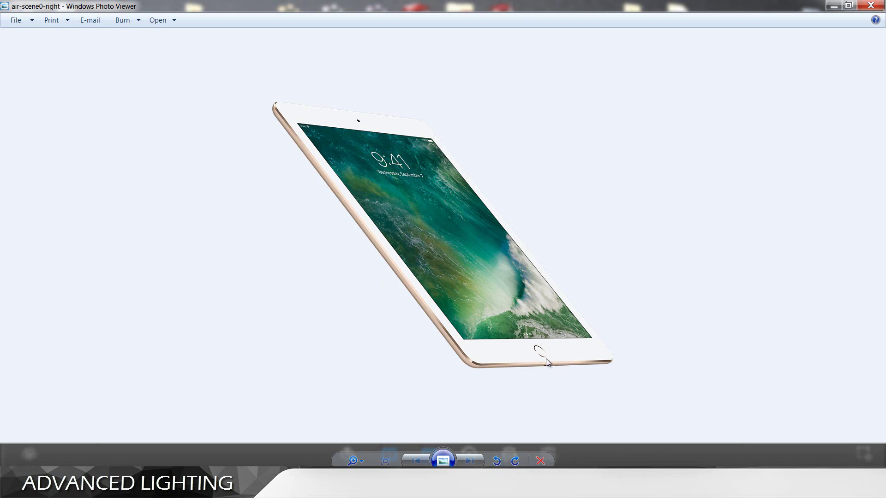
pyautogui.scroll(3, 564, 360)
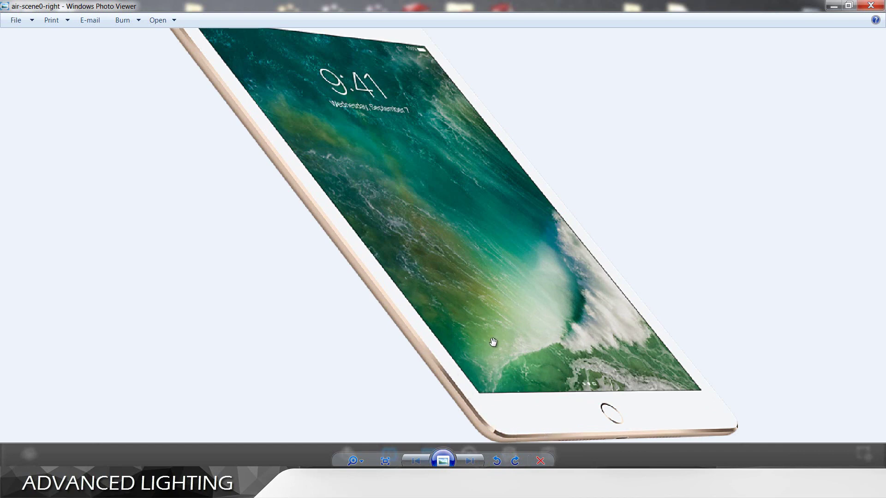
pyautogui.scroll(1, 512, 430)
pyautogui.moveTo(513, 430); pyautogui.dragTo(529, 421)
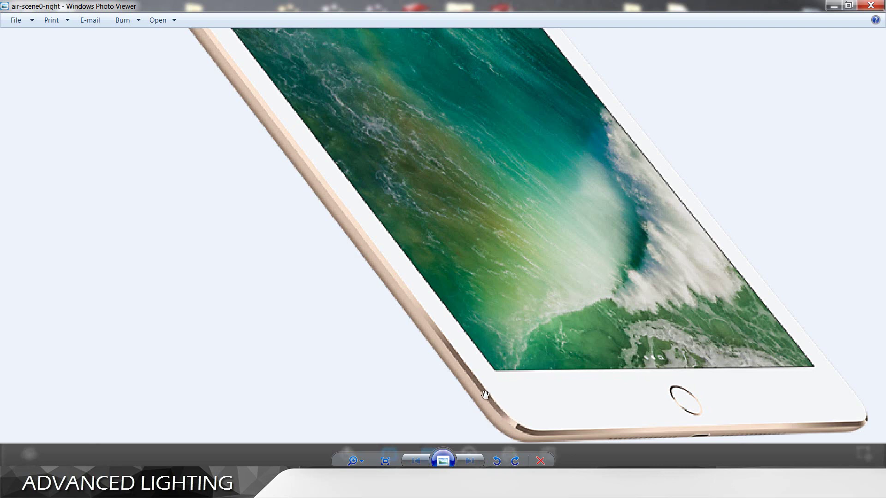
pyautogui.scroll(-5, 475, 373)
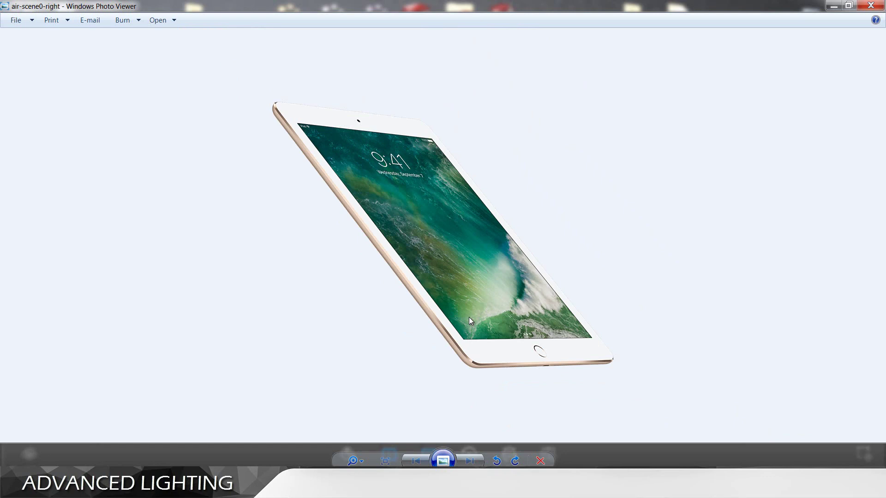
# Step: Flip to the next reference render, glance at KeyShot, then return to the photo
pyautogui.press('Right')
pyautogui.press('Right')
pyautogui.press('Right')
pyautogui.hotkey('alt', 'Tab')
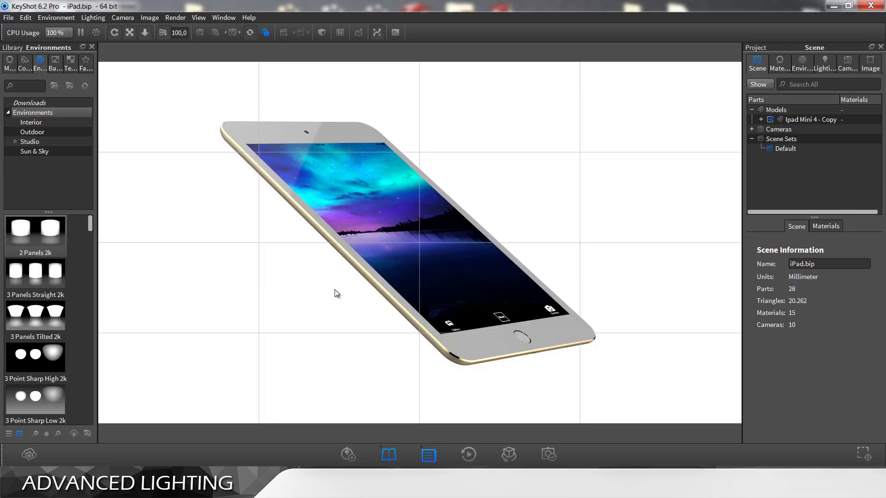
pyautogui.hotkey('alt', 'Tab')
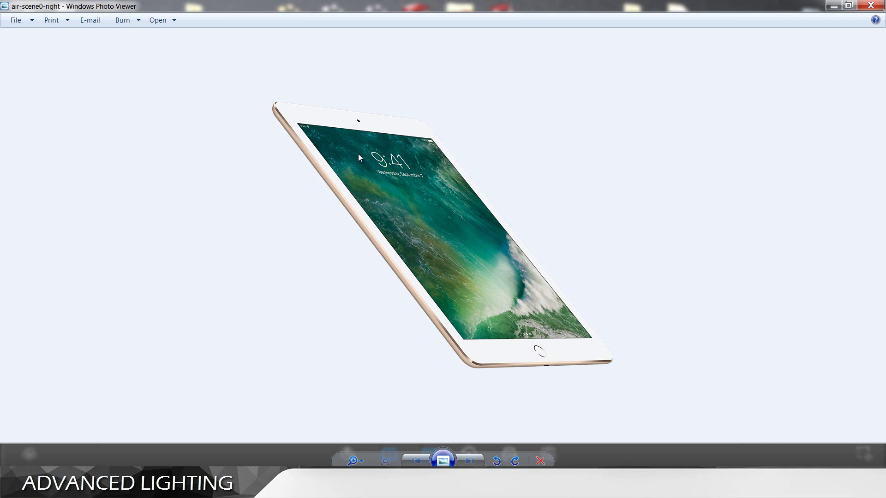
# Step: Return to KeyShot and load the current 2 Panels 2k.hdr environment into the HDRI Editor
pyautogui.hotkey('alt', 'Tab')
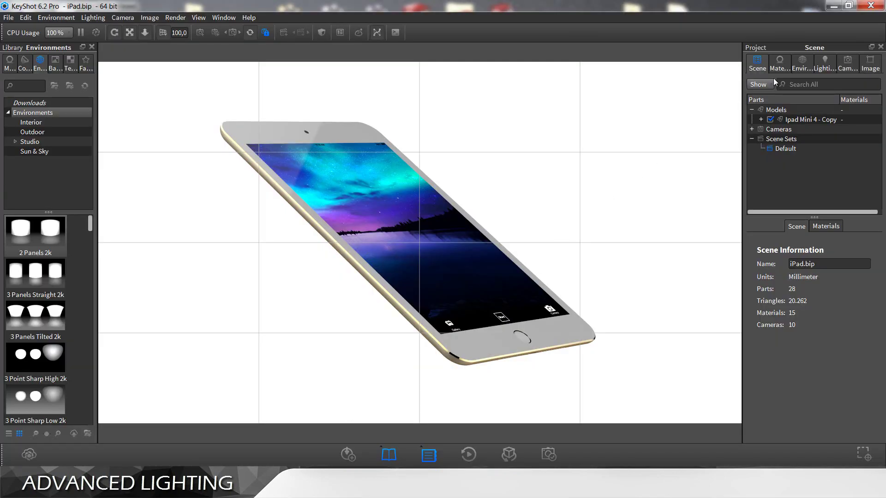
pyautogui.click(802, 64)
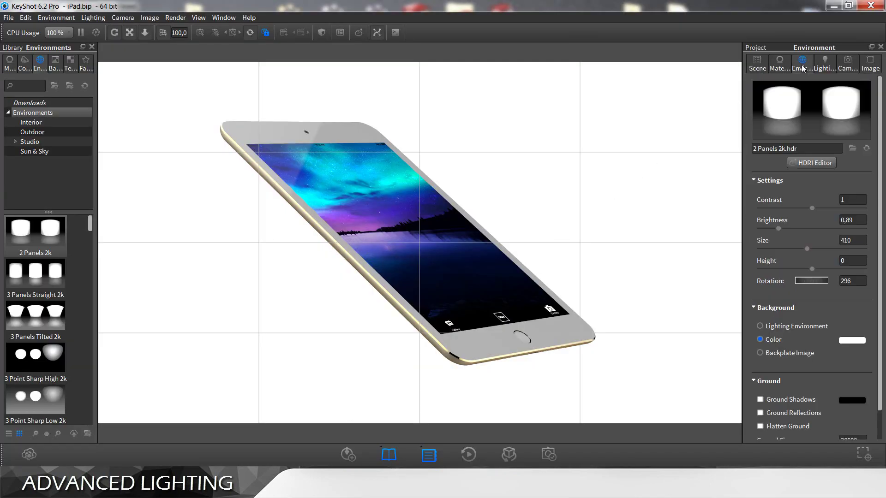
pyautogui.click(853, 149)
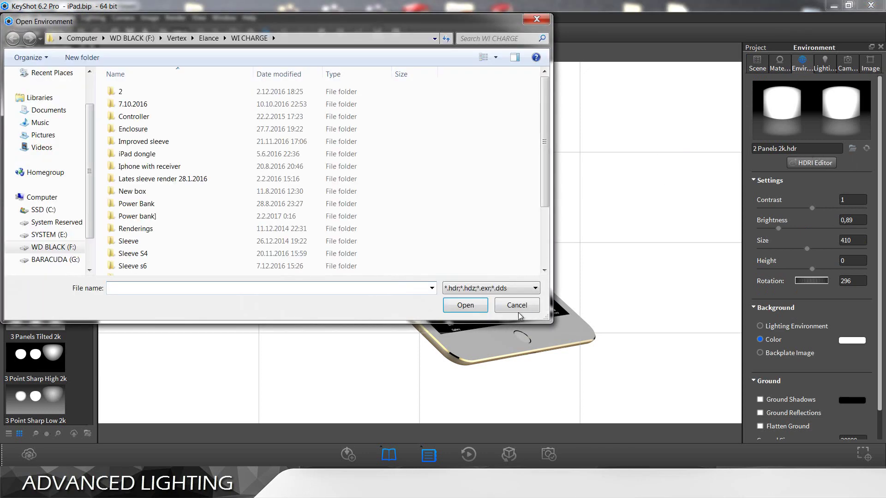
pyautogui.click(517, 305)
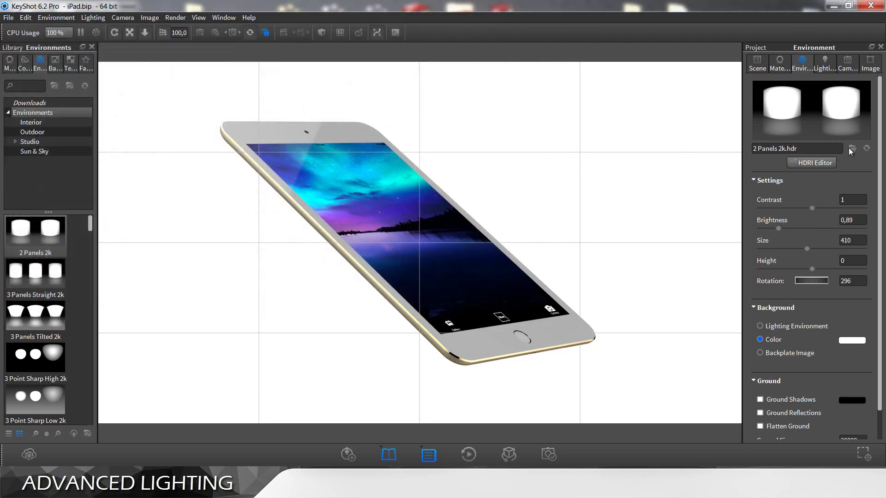
pyautogui.click(812, 166)
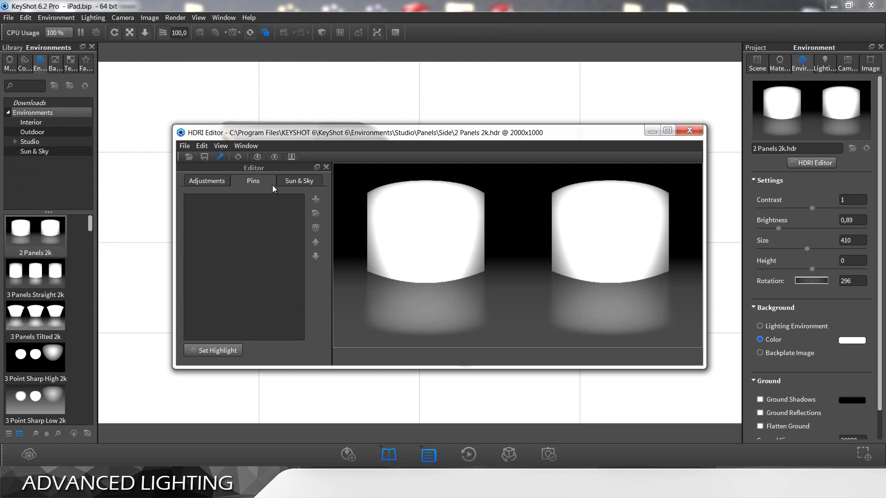
# Step: Start a new HDRI with a pale yellow background colour: CMYK Magenta 0, Yellow 7%
pyautogui.click(183, 147)
pyautogui.click(188, 157)
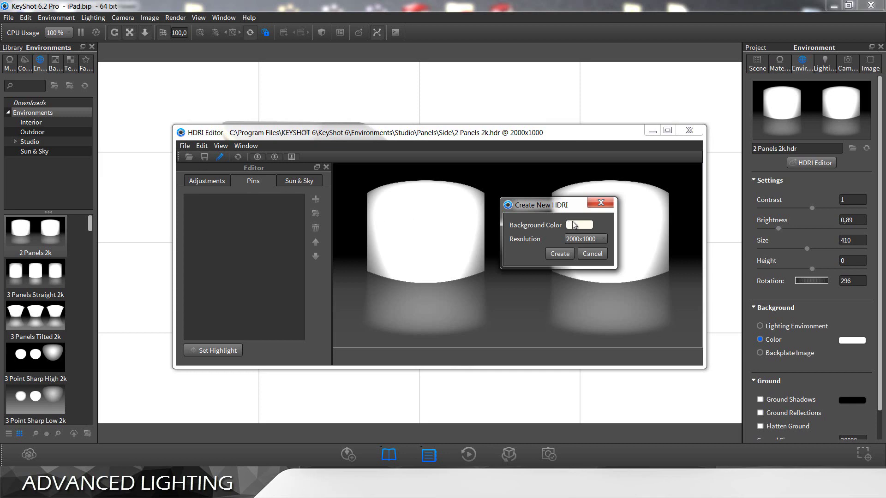
pyautogui.click(574, 225)
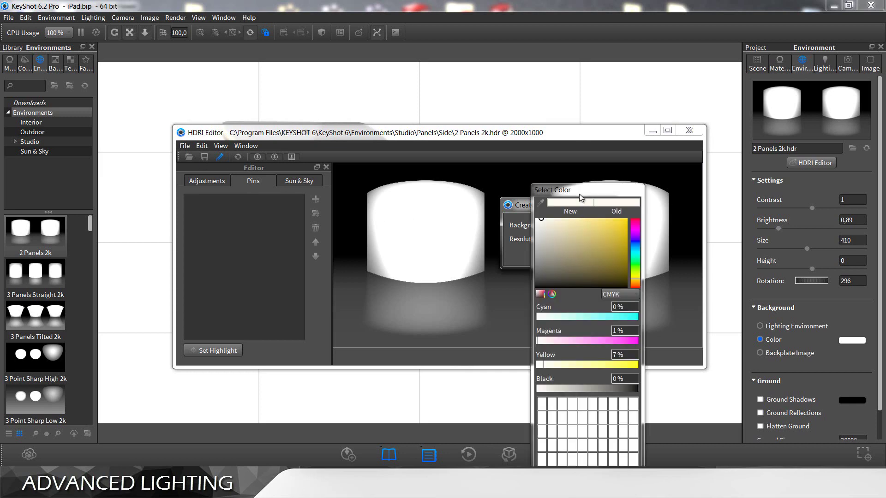
pyautogui.moveTo(580, 195); pyautogui.dragTo(576, 168)
pyautogui.click(616, 266)
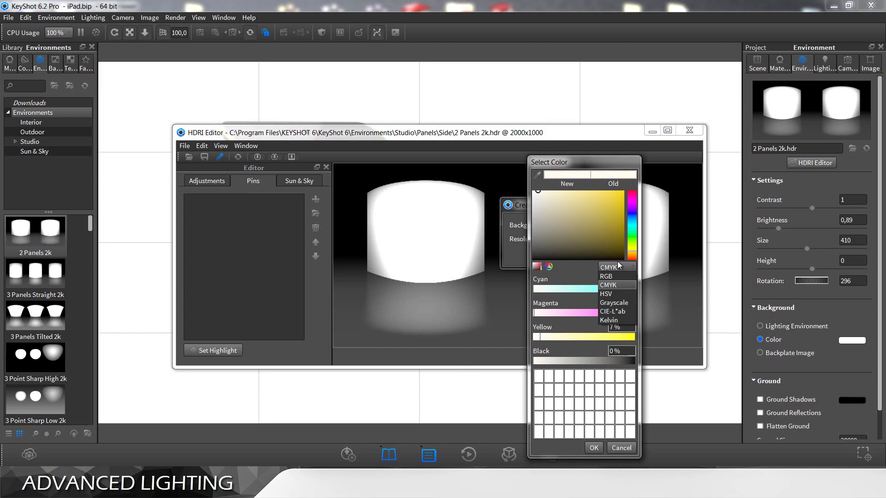
pyautogui.click(614, 285)
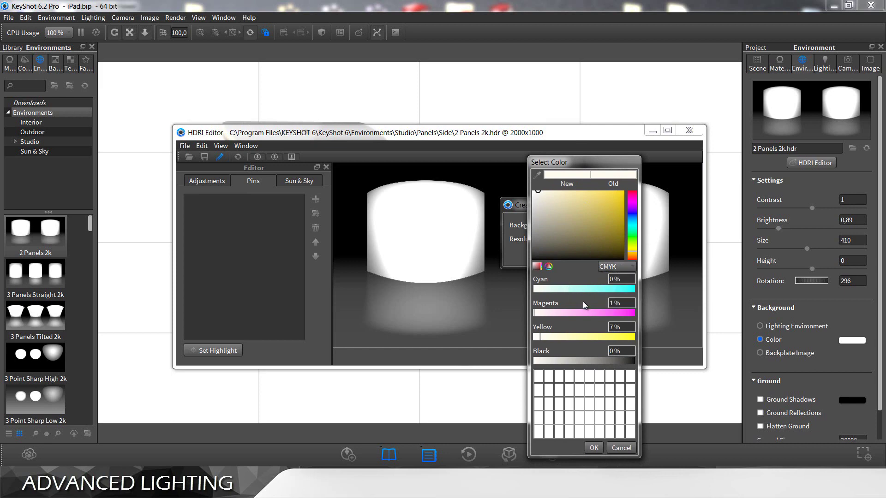
pyautogui.click(629, 303)
pyautogui.write('0')
pyautogui.click(634, 329)
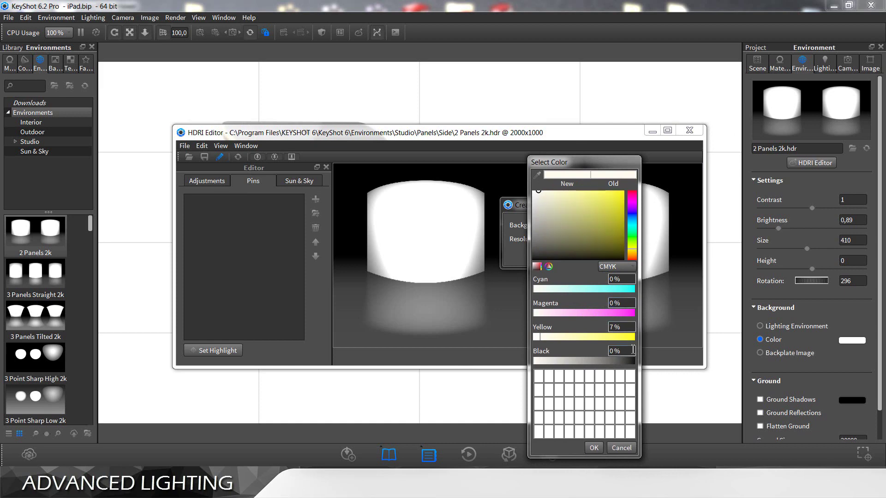
pyautogui.click(627, 327)
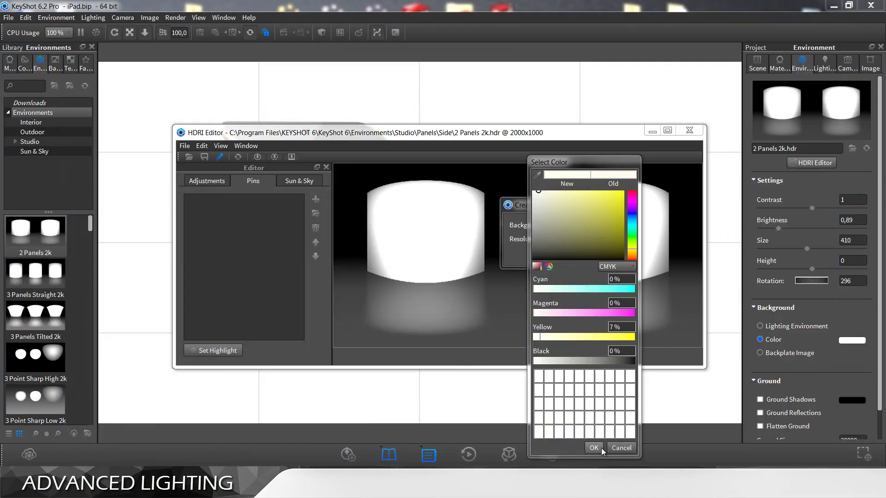
pyautogui.click(594, 448)
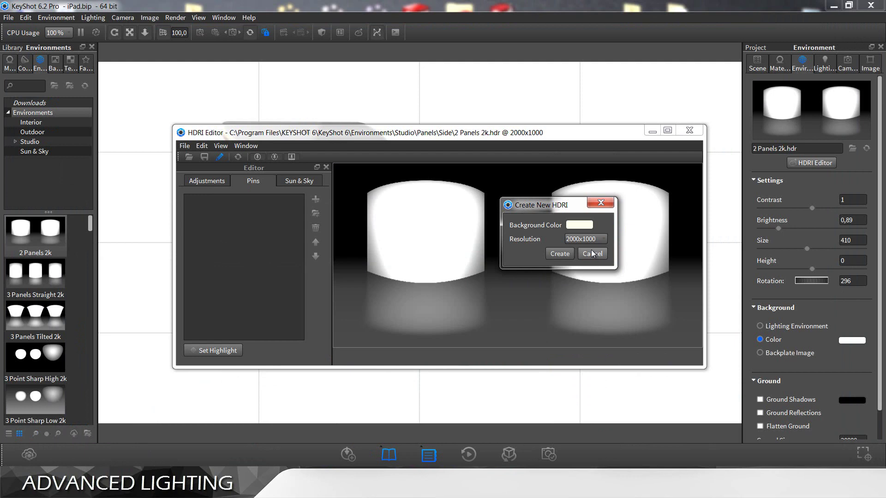
# Step: Keep the new HDRI's resolution at 2000x1000 and reposition the dialog
pyautogui.click(591, 241)
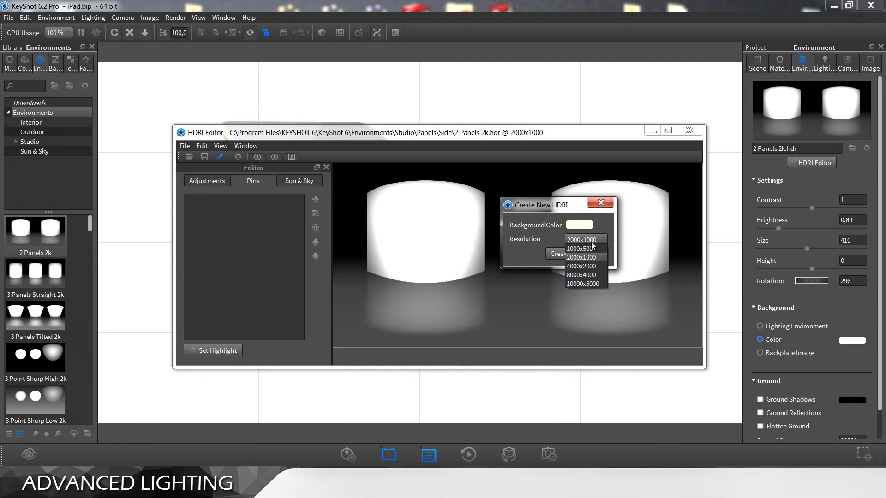
pyautogui.click(591, 242)
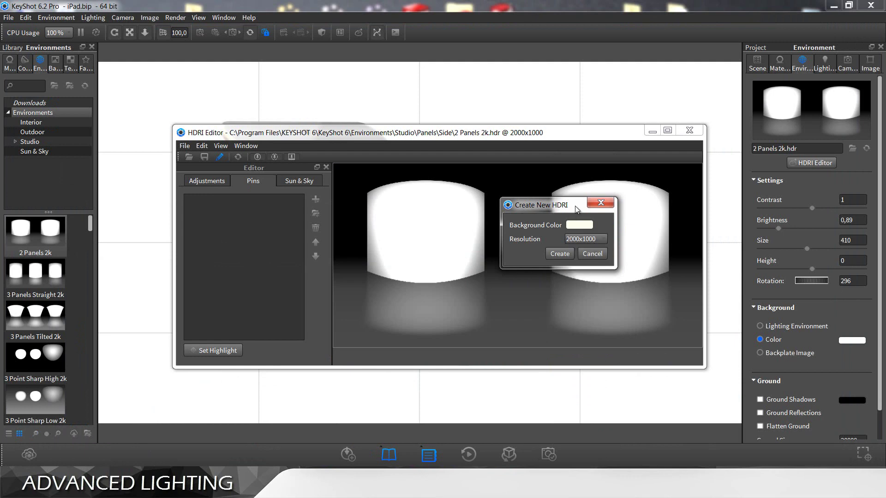
pyautogui.moveTo(575, 206); pyautogui.dragTo(532, 215)
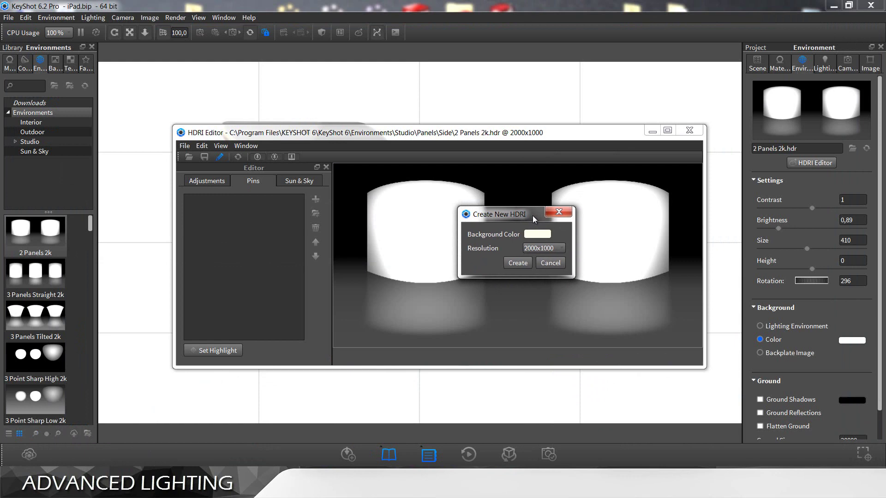
# Step: Create the blank 2000x1000 cream HDRI and reposition the HDRI Editor over the render
pyautogui.click(515, 266)
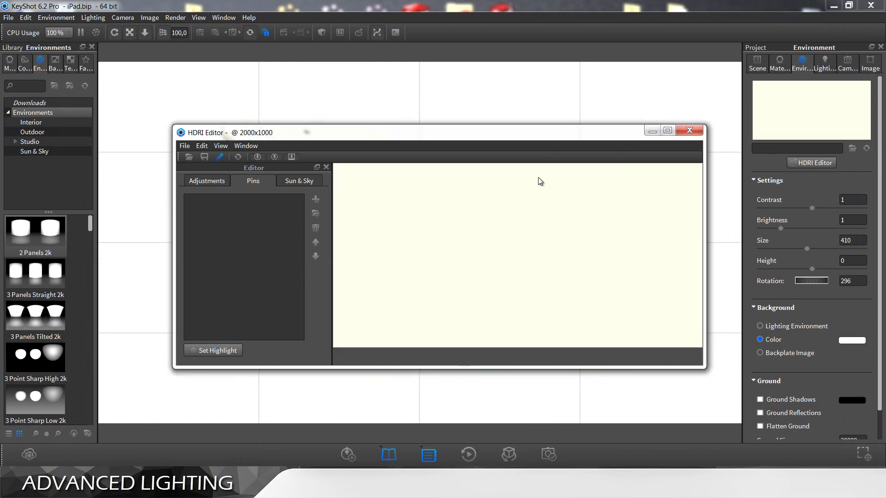
pyautogui.moveTo(526, 138); pyautogui.dragTo(531, 425)
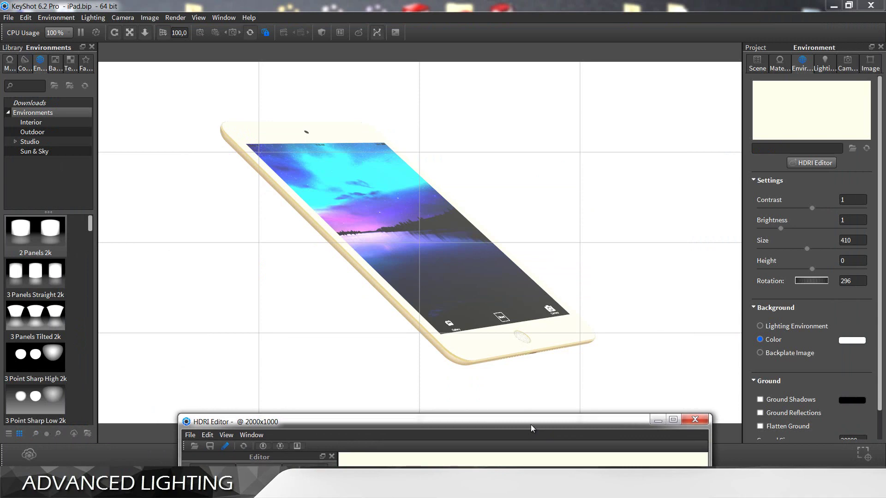
pyautogui.moveTo(531, 425); pyautogui.dragTo(595, 88)
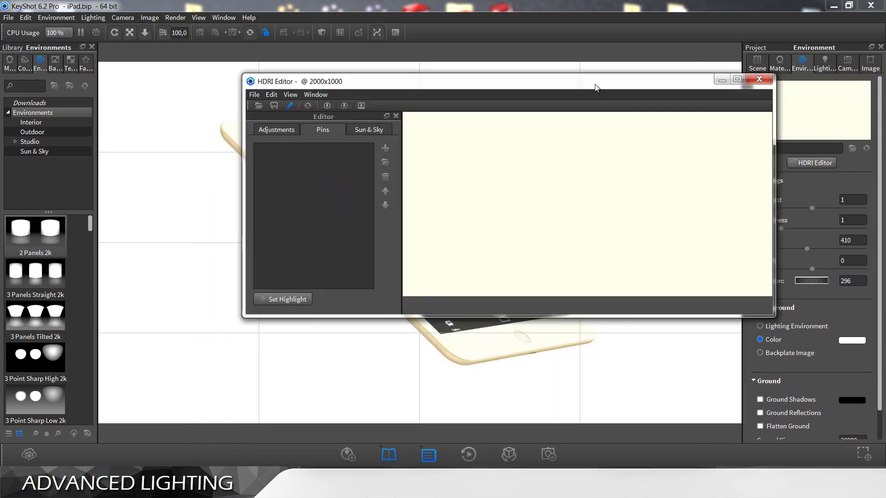
# Step: Place highlight Pin 1 on the iPad's edge using Set Highlight
pyautogui.click(304, 300)
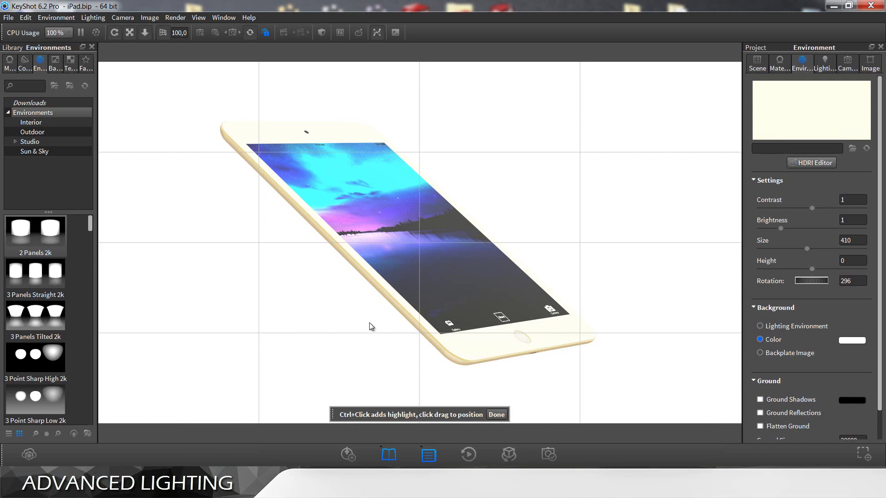
pyautogui.keyDown('ctrl'); pyautogui.click(455, 356); pyautogui.keyUp('ctrl')
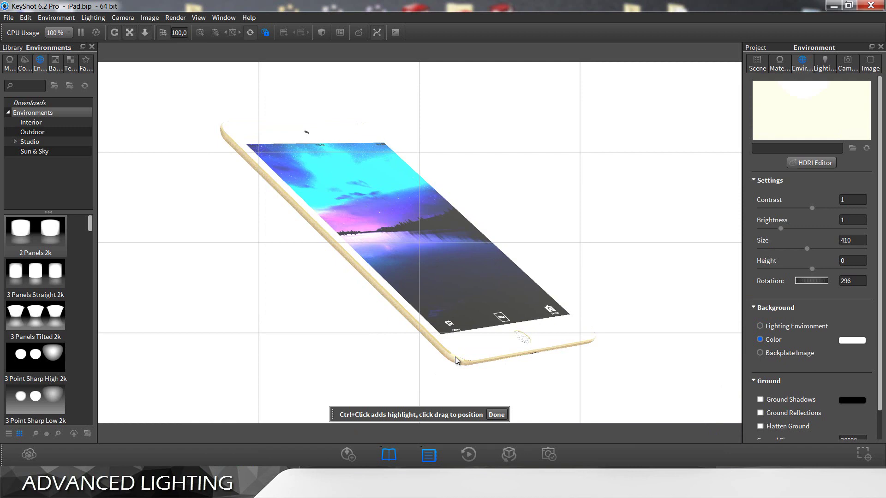
pyautogui.click(497, 415)
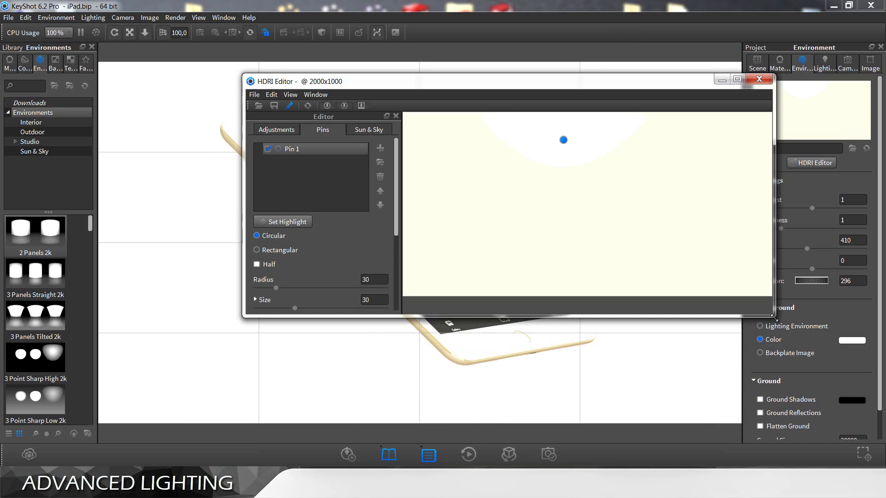
# Step: Resize and move the HDRI Editor so the iPad model stays visible
pyautogui.moveTo(773, 317); pyautogui.dragTo(717, 354)
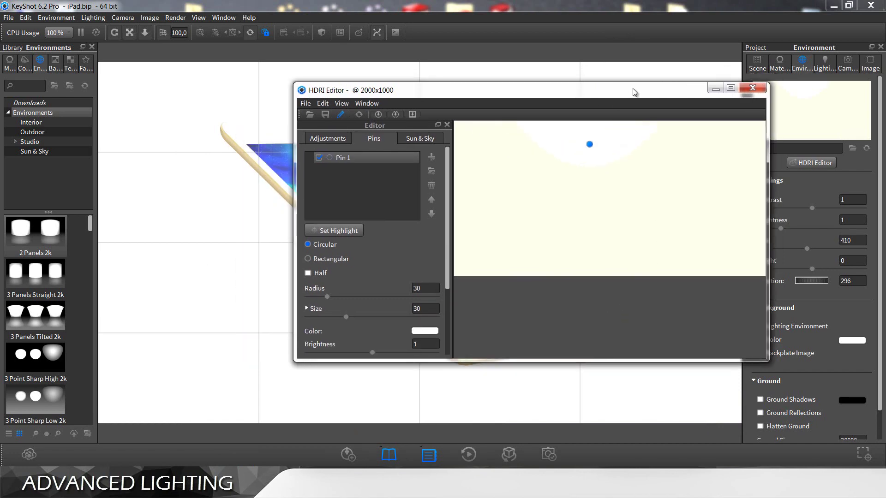
pyautogui.moveTo(634, 92); pyautogui.dragTo(627, 71)
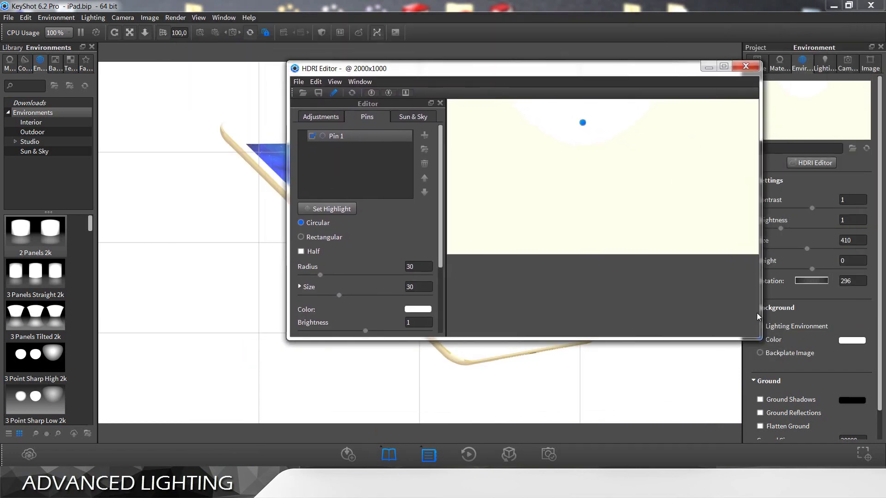
pyautogui.moveTo(759, 340); pyautogui.dragTo(757, 262)
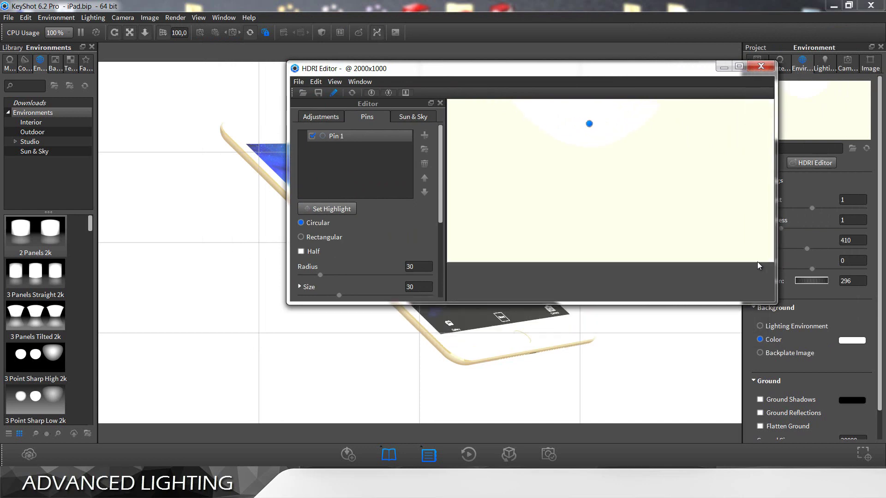
pyautogui.moveTo(649, 65); pyautogui.dragTo(726, 21)
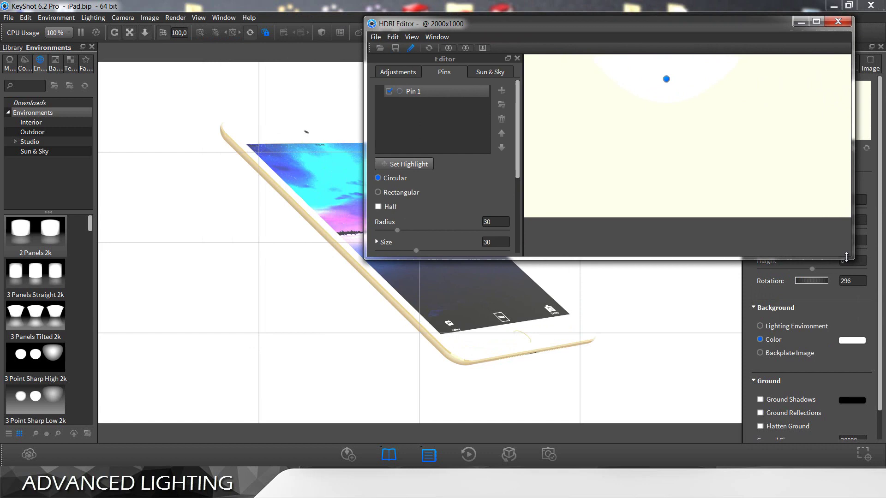
pyautogui.moveTo(851, 257); pyautogui.dragTo(856, 277)
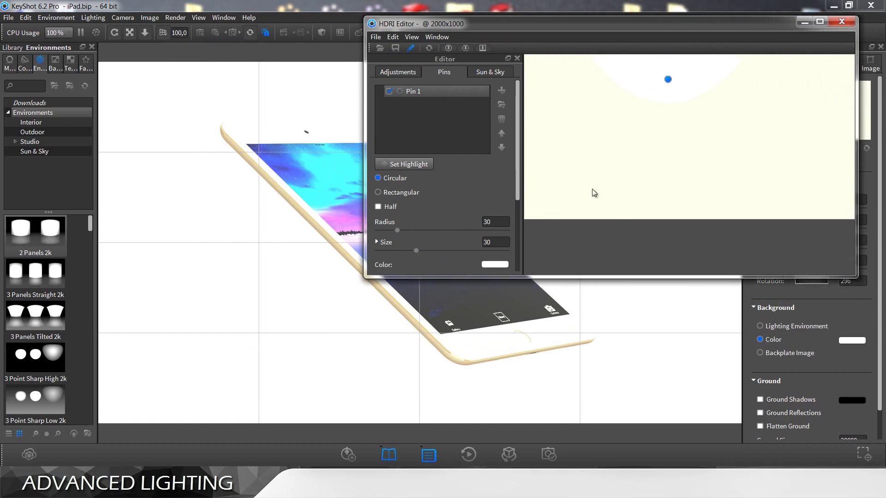
pyautogui.moveTo(518, 184); pyautogui.dragTo(517, 224)
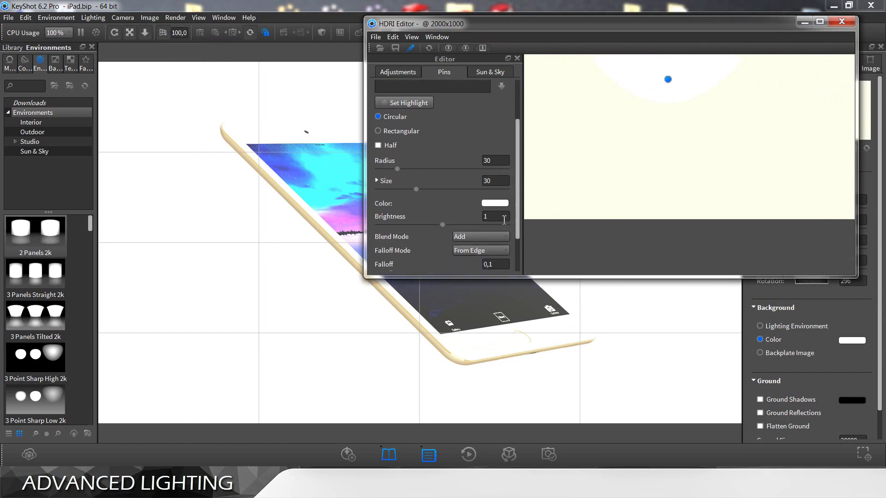
# Step: Make Pin 1 black and rectangular, with radius 48, brightness 1,026 and Alpha blend mode
pyautogui.click(491, 204)
pyautogui.click(517, 209)
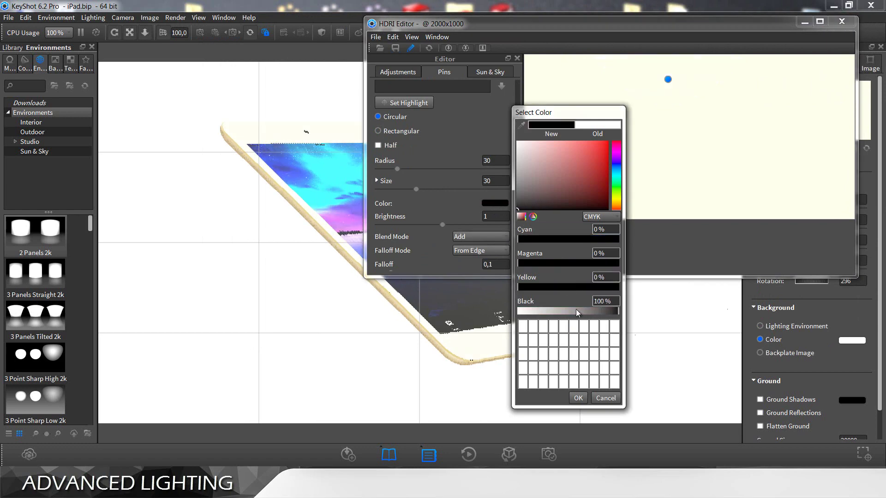
pyautogui.click(578, 397)
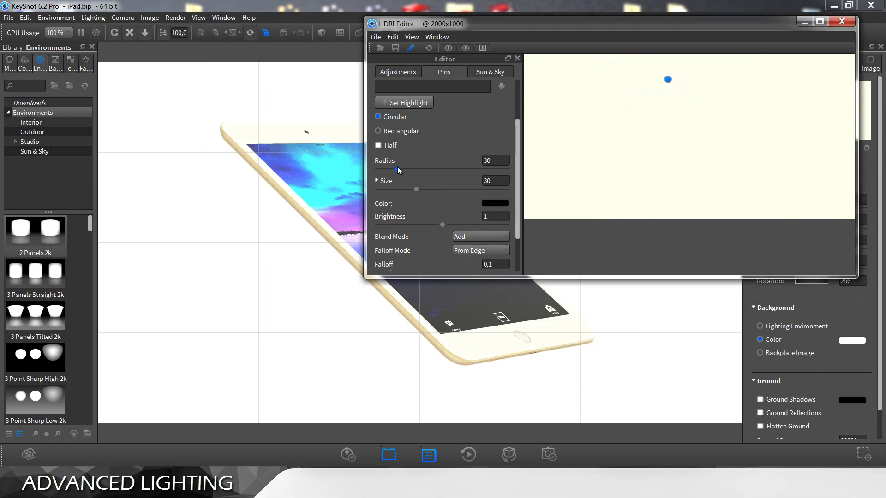
pyautogui.moveTo(397, 169); pyautogui.dragTo(409, 171)
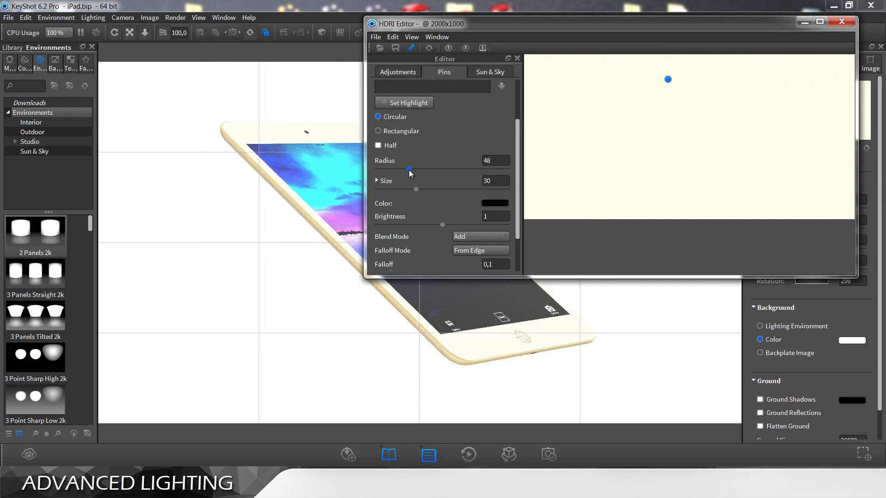
pyautogui.click(399, 130)
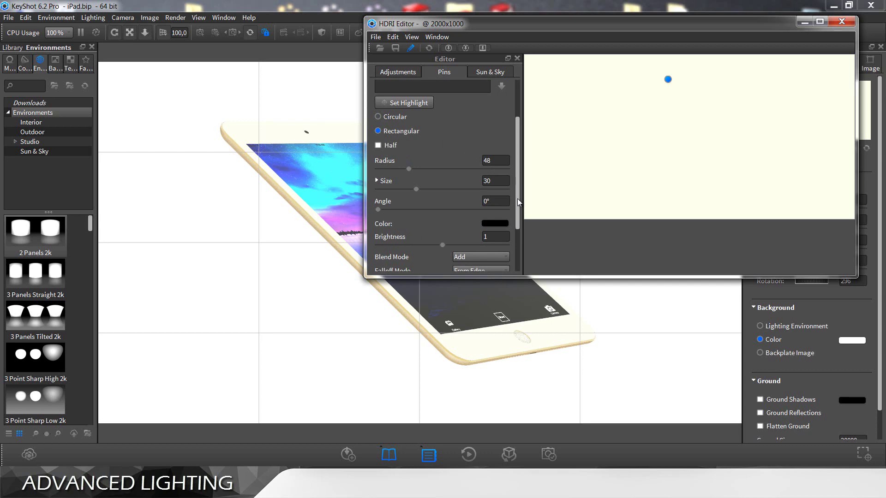
pyautogui.click(444, 244)
pyautogui.moveTo(517, 187); pyautogui.dragTo(513, 237)
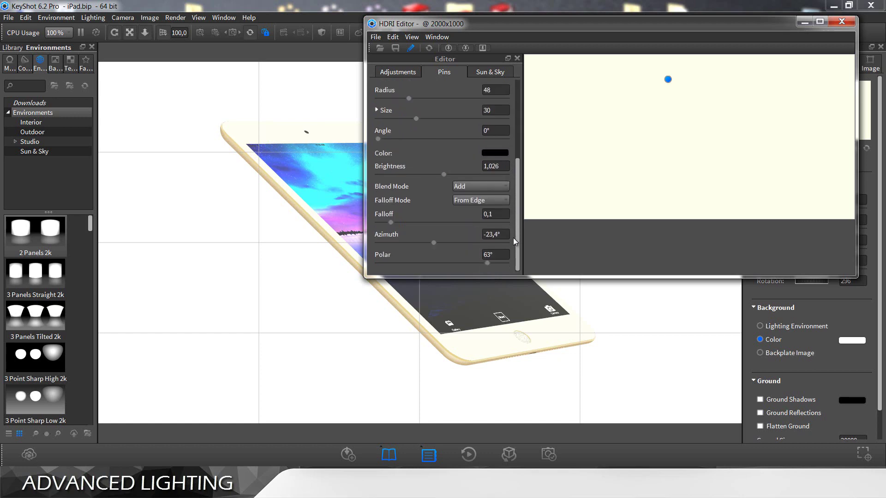
pyautogui.click(478, 189)
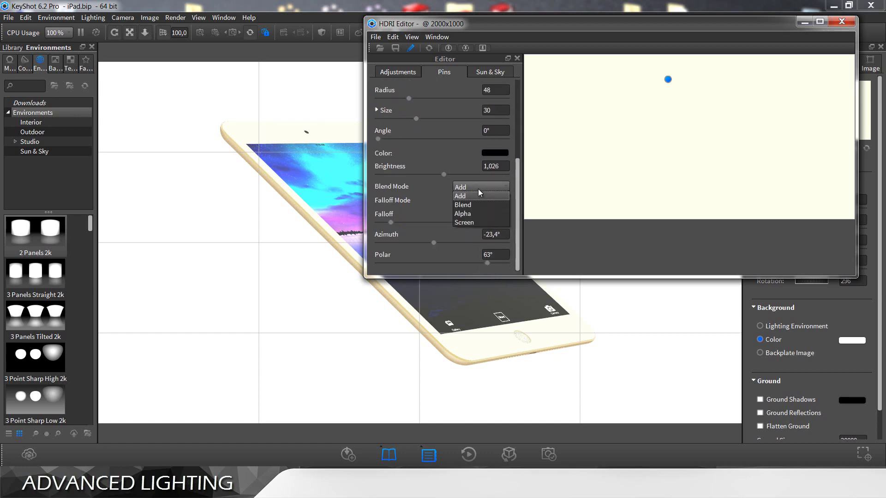
pyautogui.click(467, 213)
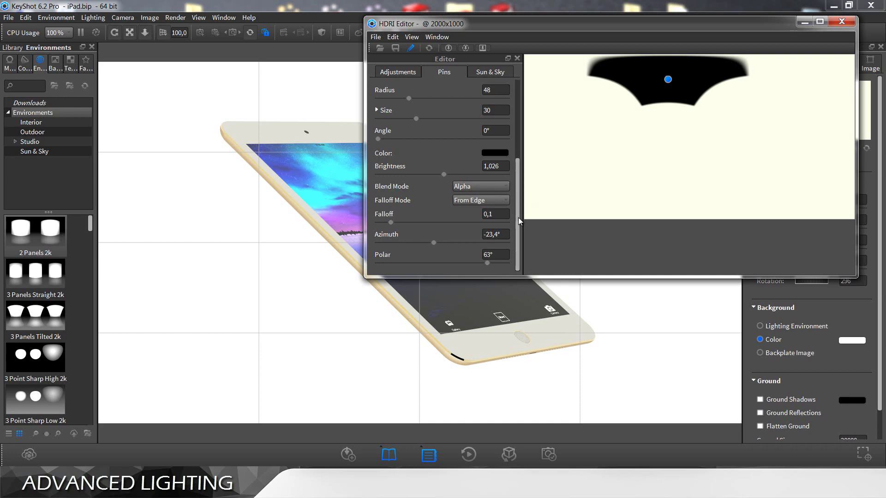
pyautogui.moveTo(518, 217); pyautogui.dragTo(522, 149)
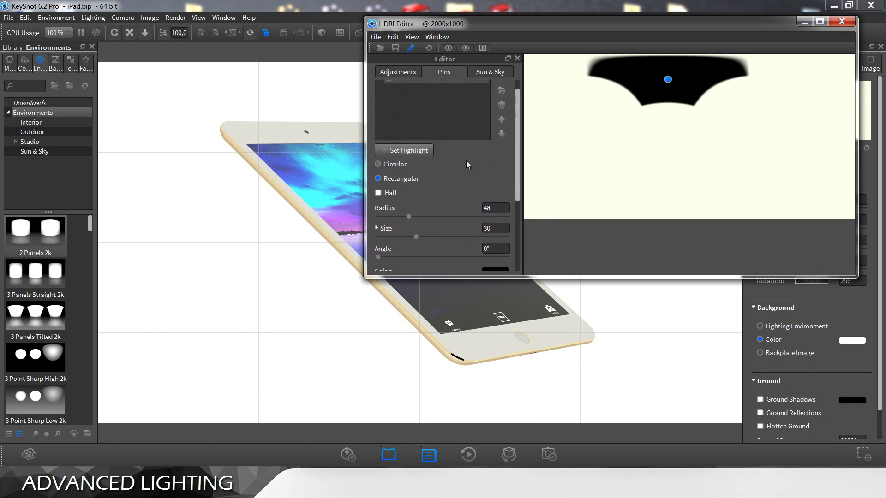
# Step: Reposition the black pin's highlight onto the iPad's lower edge
pyautogui.click(415, 152)
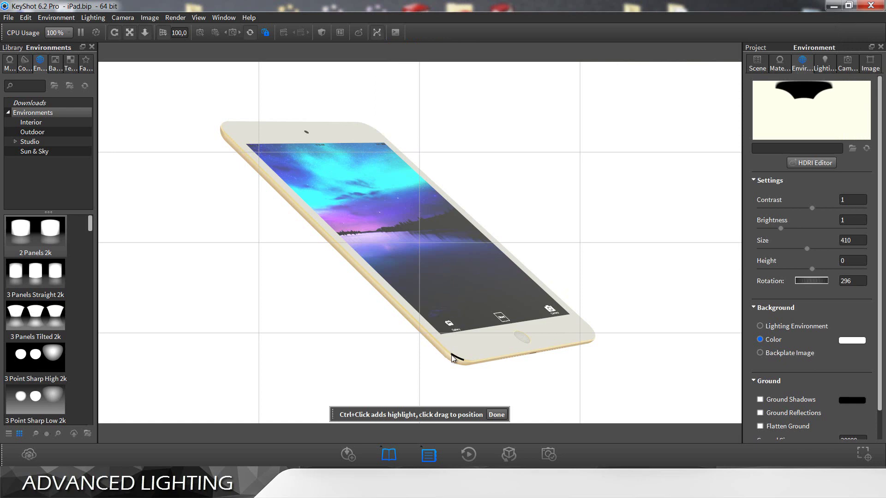
pyautogui.moveTo(454, 359); pyautogui.dragTo(457, 361)
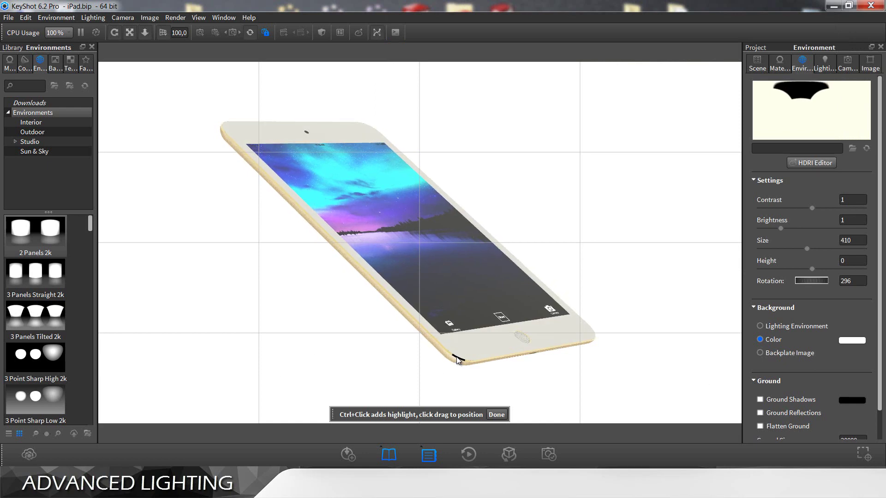
pyautogui.click(497, 415)
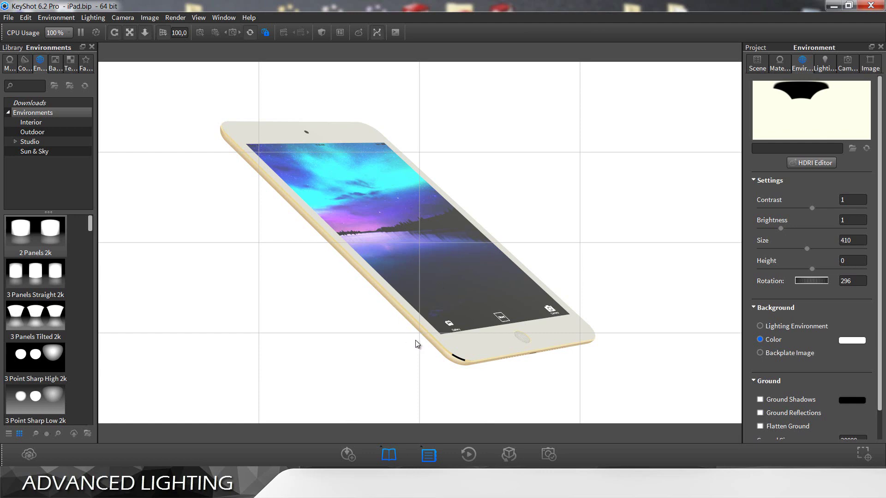
# Step: Inspect the iPad frame and edge materials, then minimize the reference photo
pyautogui.doubleClick(431, 342)
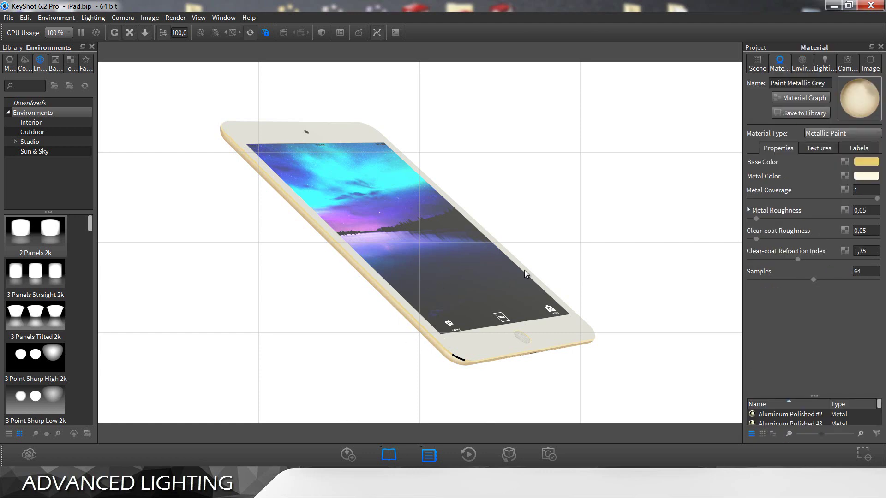
pyautogui.doubleClick(451, 356)
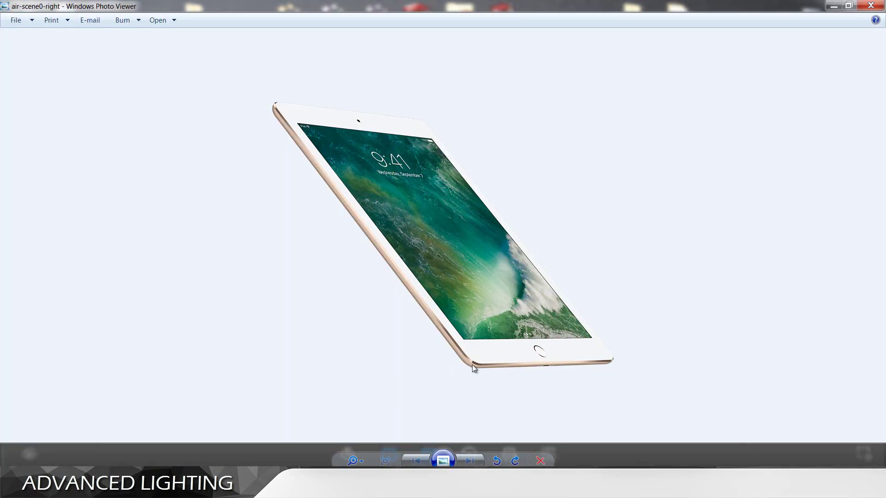
pyautogui.click(833, 6)
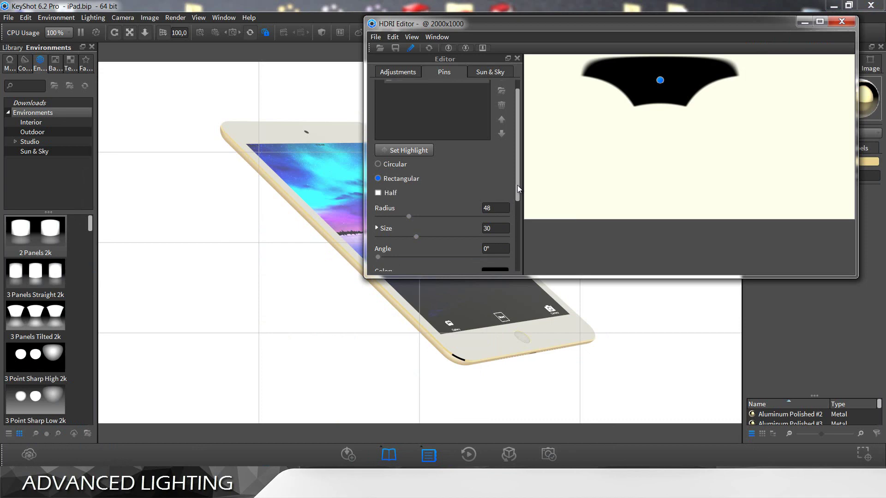
# Step: Unlink the pin's X and Y size, set Y size to 25 and widen X
pyautogui.moveTo(517, 184); pyautogui.dragTo(517, 206)
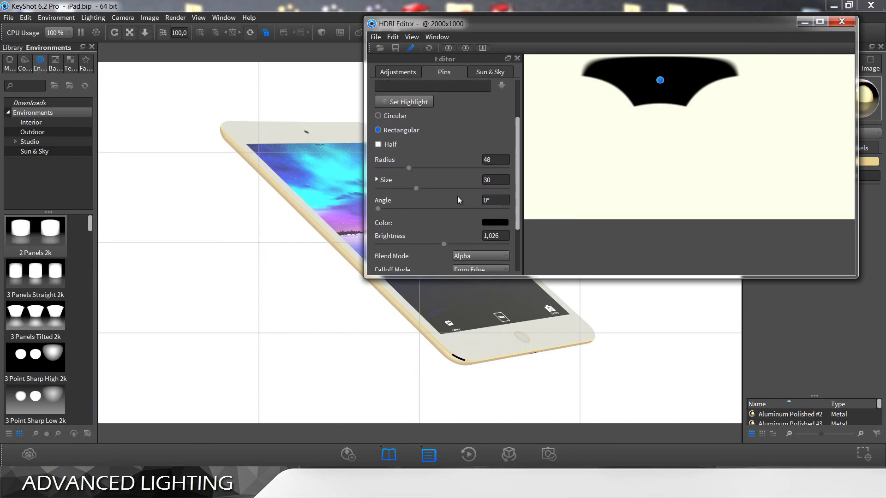
pyautogui.click(386, 179)
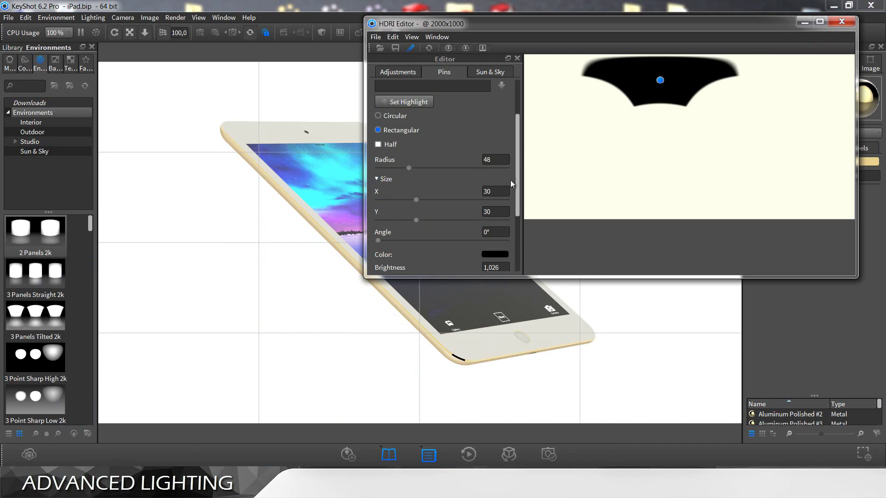
pyautogui.scroll(-1, 518, 198)
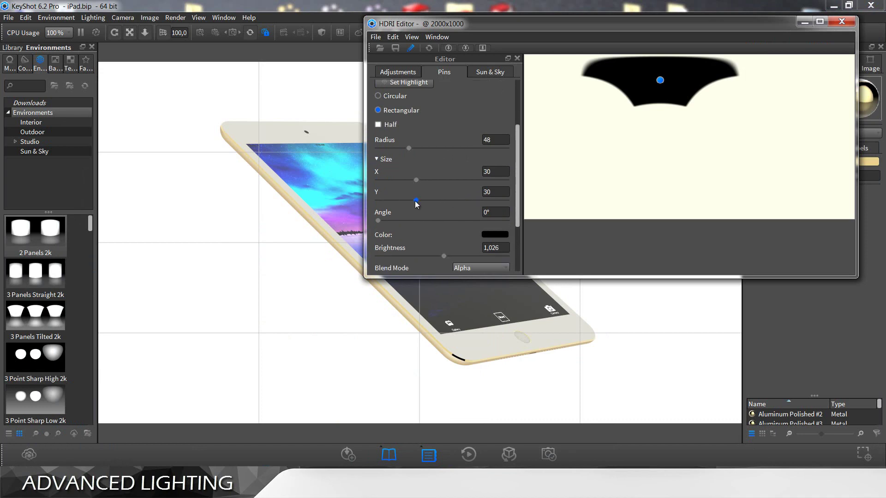
pyautogui.moveTo(415, 201); pyautogui.dragTo(411, 200)
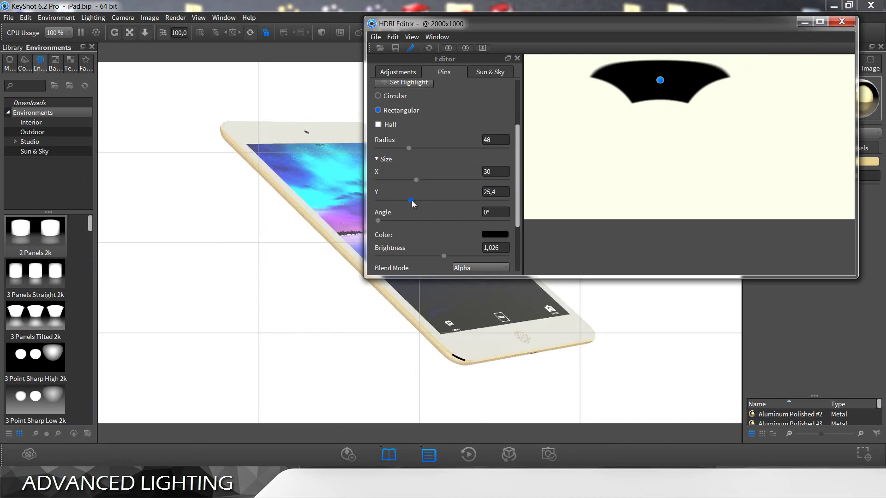
pyautogui.click(501, 194)
pyautogui.press('BackSpace')
pyautogui.press('BackSpace')
pyautogui.press('BackSpace')
pyautogui.press('BackSpace')
pyautogui.write('25')
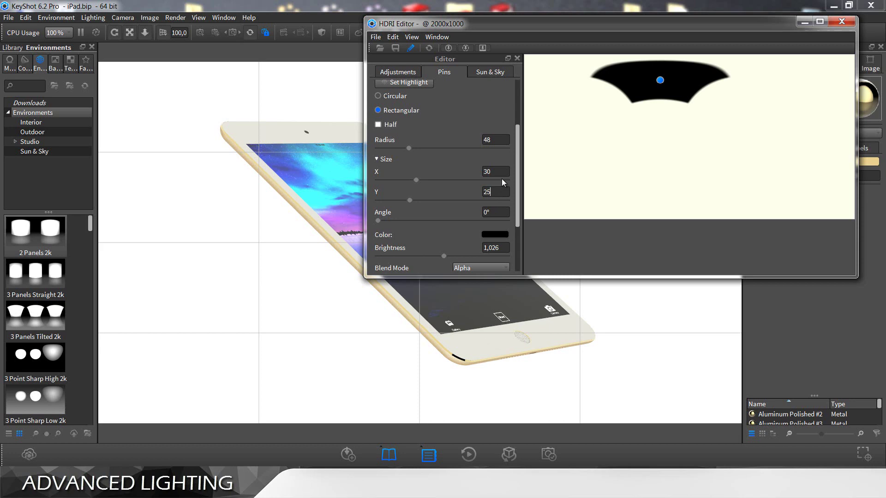
pyautogui.click(503, 172)
pyautogui.moveTo(417, 180); pyautogui.dragTo(462, 186)
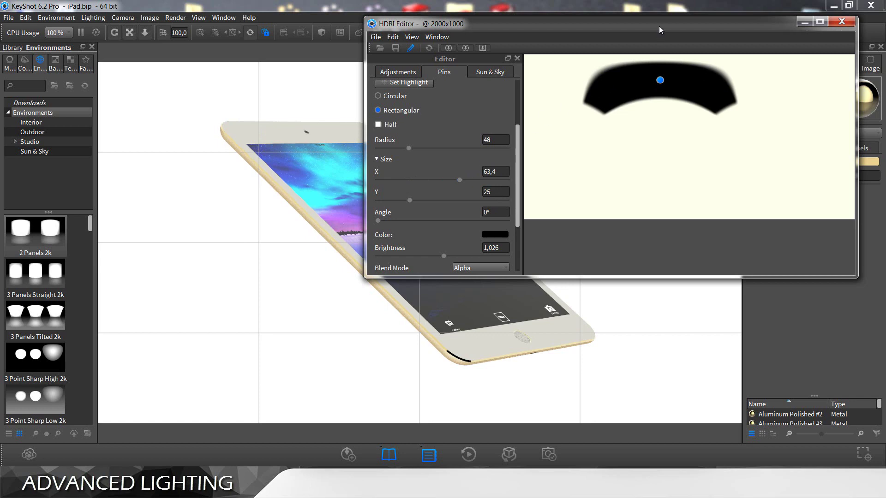
# Step: Reposition the HDRI Editor, widen the pin's X size to 89,6, and compare with the reference photo
pyautogui.moveTo(659, 24); pyautogui.dragTo(572, 394)
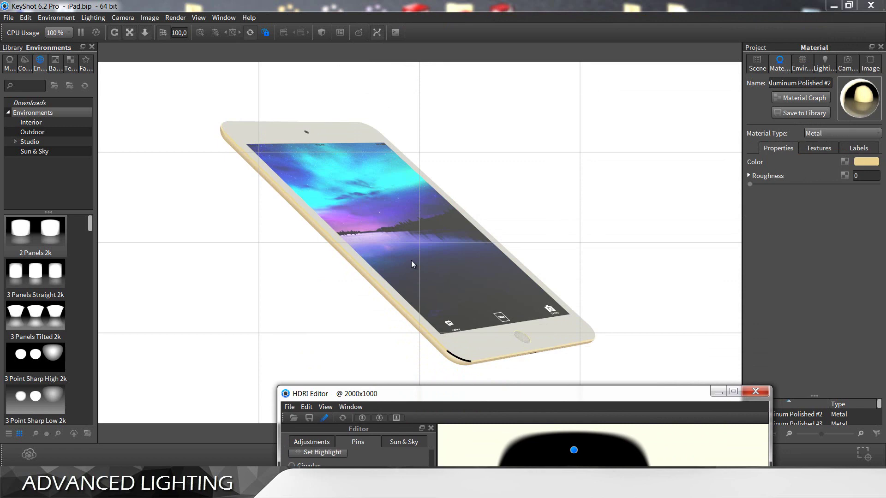
pyautogui.moveTo(544, 392); pyautogui.dragTo(577, 46)
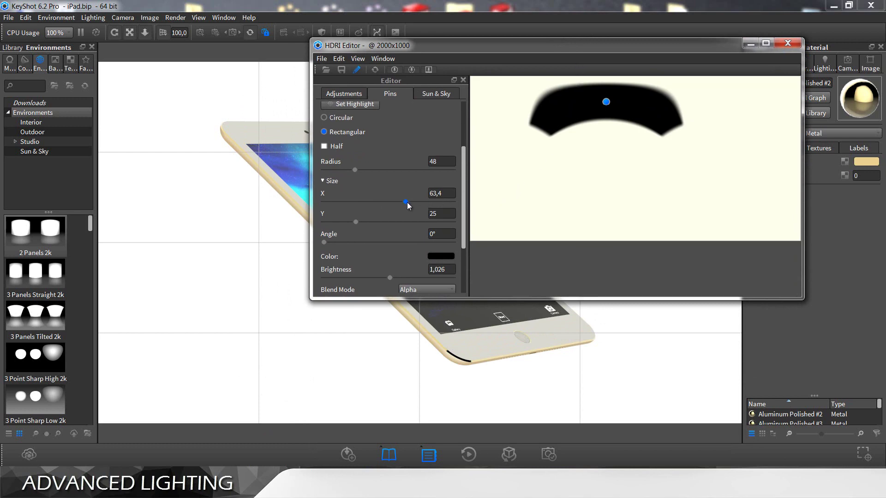
pyautogui.moveTo(406, 202); pyautogui.dragTo(440, 200)
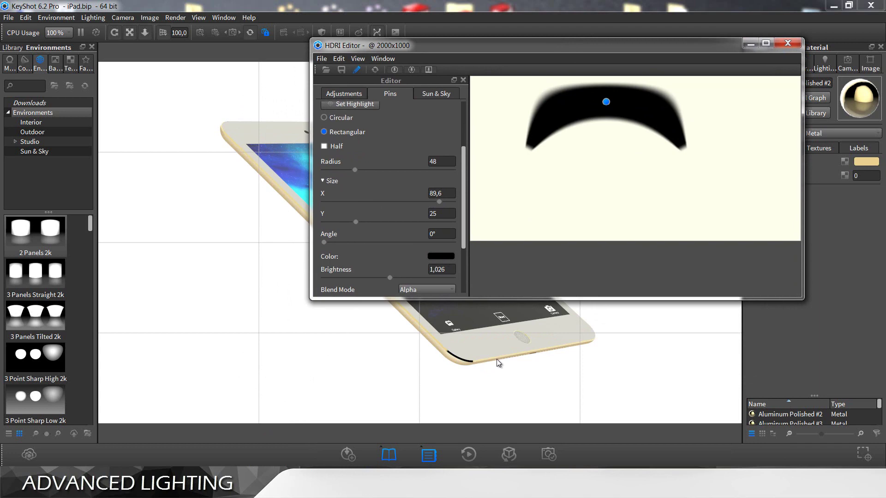
pyautogui.hotkey('alt', 'Tab')
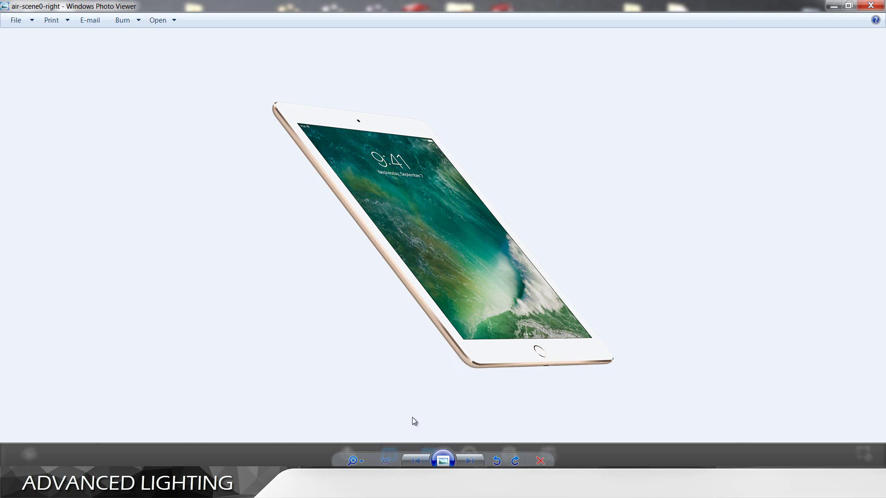
# Step: Minimize Photo Viewer to get back to KeyShot's HDRI Editor
pyautogui.hotkey('alt', 'Tab')
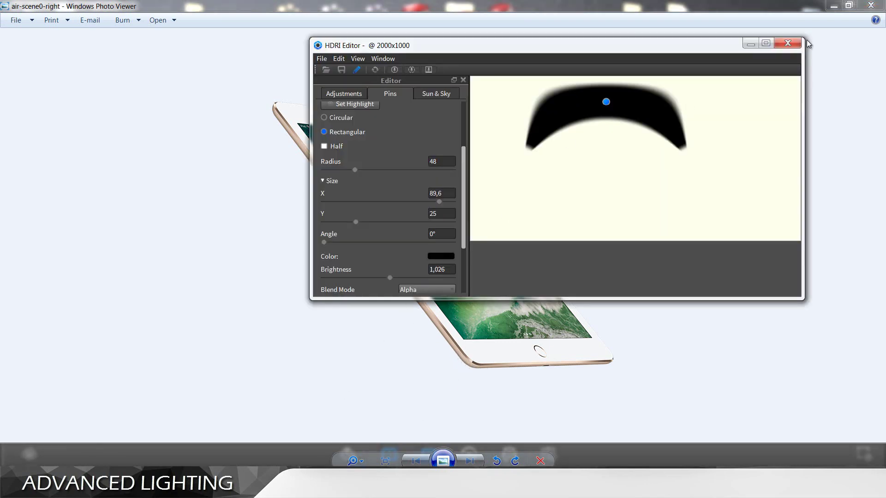
pyautogui.click(833, 6)
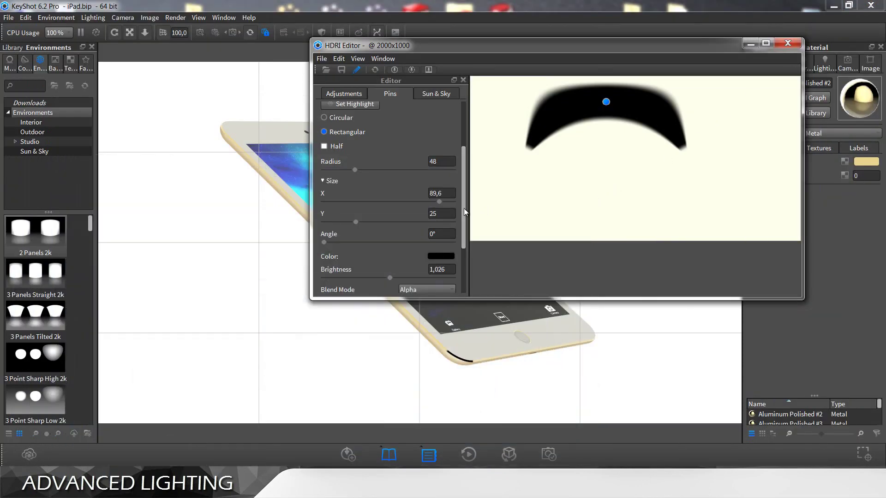
# Step: Set the pin's Size X to 90
pyautogui.click(443, 193)
pyautogui.write('90')
pyautogui.press('Return')
pyautogui.scroll(3, 461, 175)
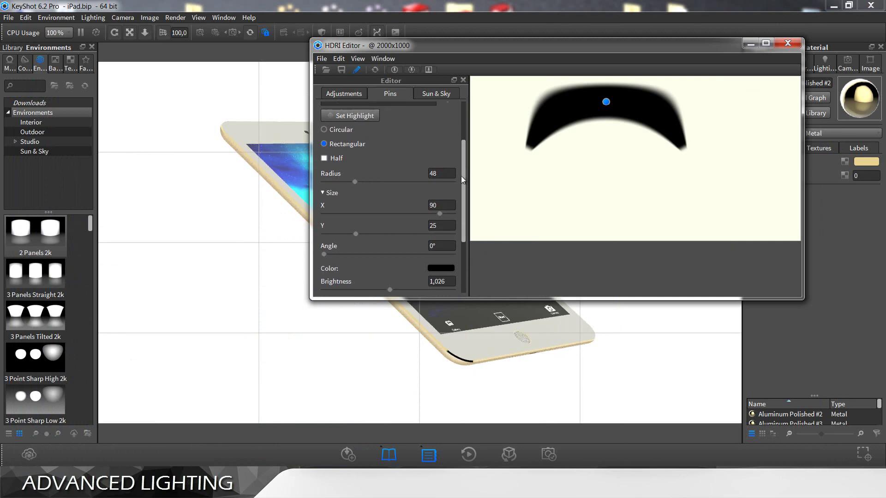
# Step: Place the dark reflection along the iPad's lower-left edge and compare against the reference photo
pyautogui.click(433, 291)
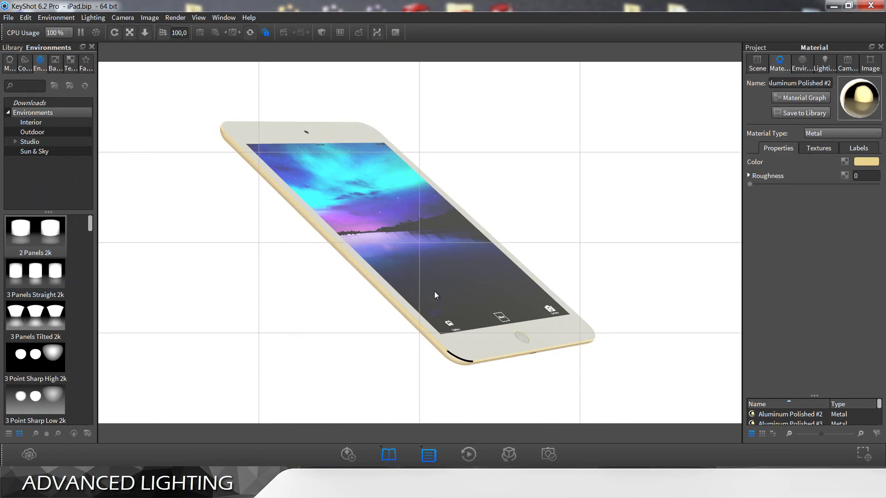
pyautogui.click(454, 359)
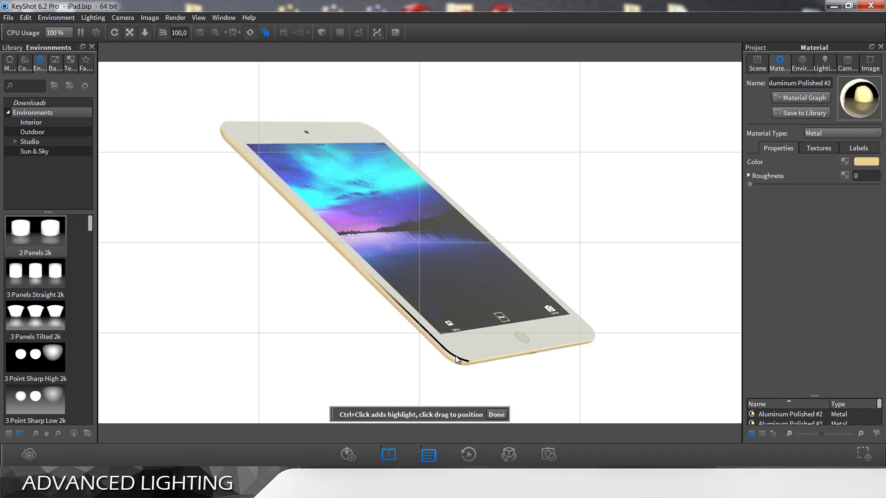
pyautogui.moveTo(456, 358); pyautogui.dragTo(455, 360)
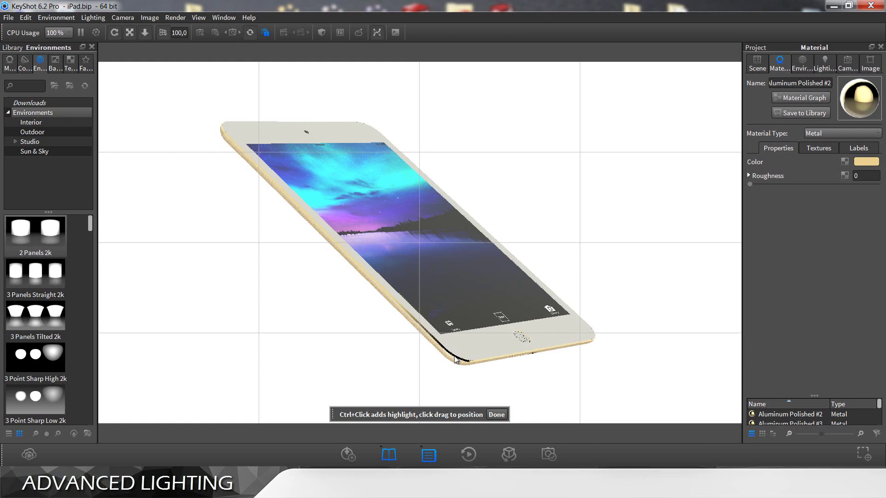
pyautogui.click(495, 414)
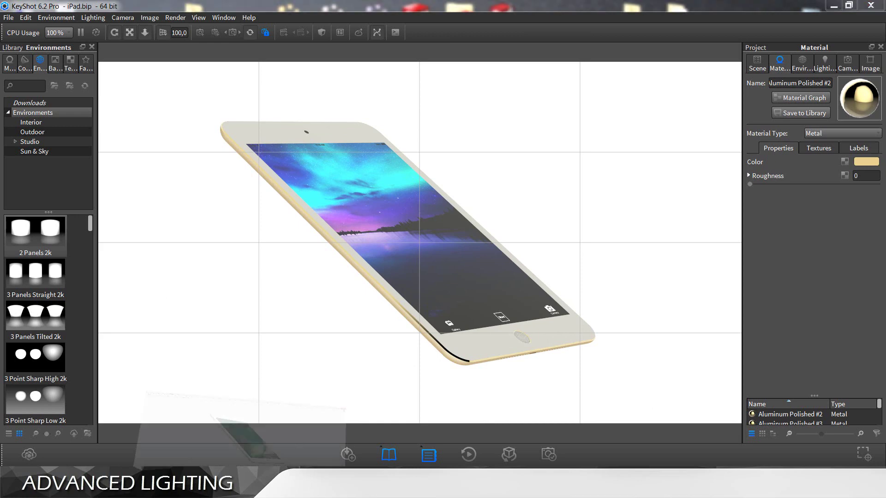
pyautogui.hotkey('alt', 'Tab')
pyautogui.hotkey('alt', 'Tab')
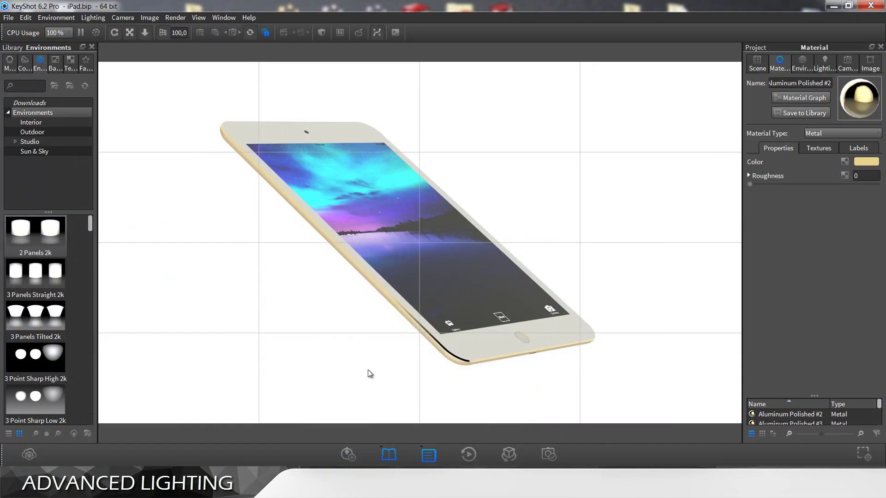
pyautogui.hotkey('alt', 'Tab')
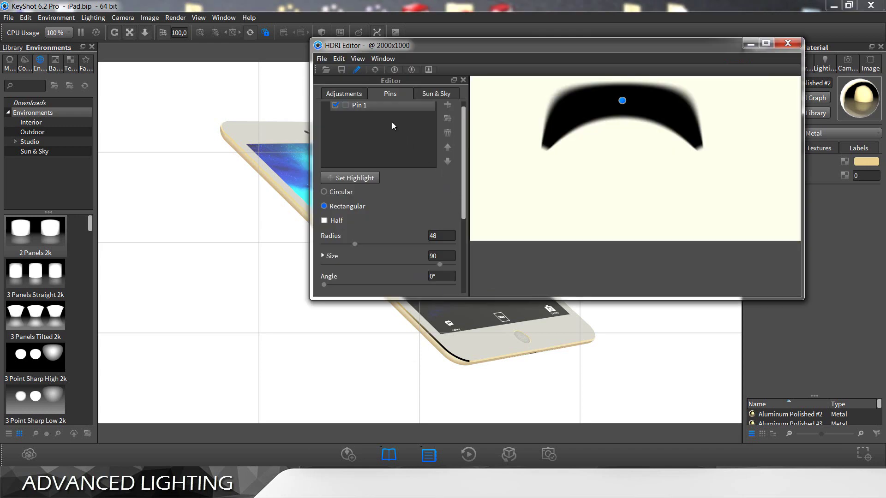
# Step: Duplicate Pin 1 to create Pin 2
pyautogui.scroll(1, 464, 141)
pyautogui.rightClick(379, 115)
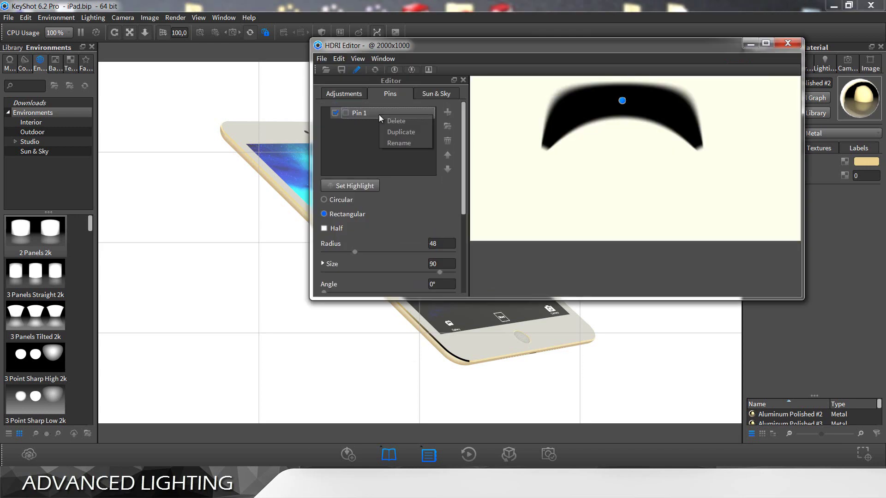
pyautogui.click(390, 132)
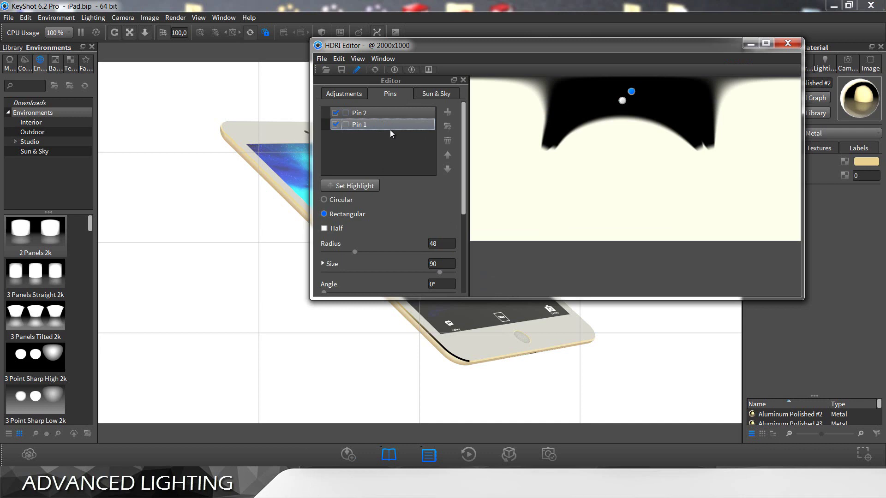
# Step: Place Pin 2's dark reflection on the iPad's lower-right bezel
pyautogui.click(365, 186)
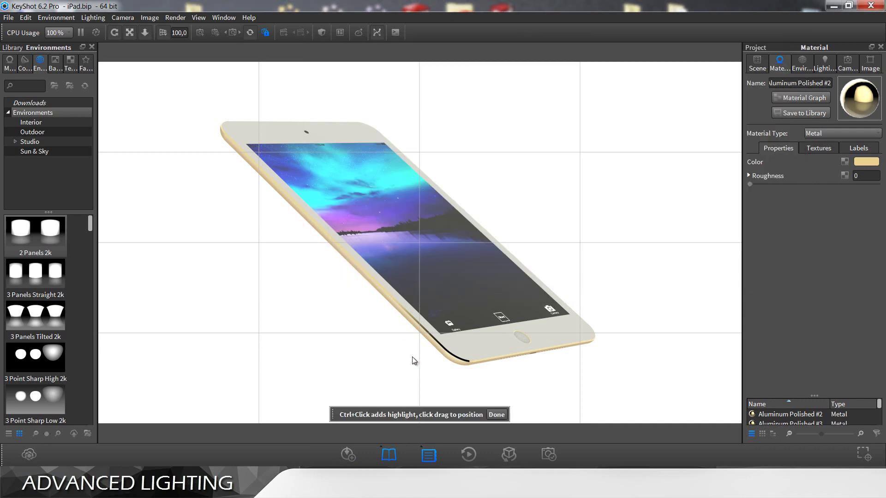
pyautogui.click(467, 364)
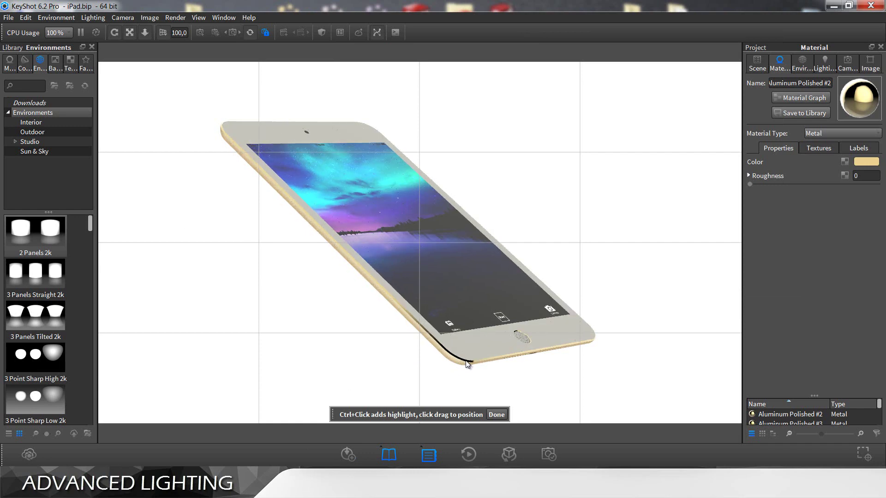
pyautogui.click(470, 365)
pyautogui.click(472, 364)
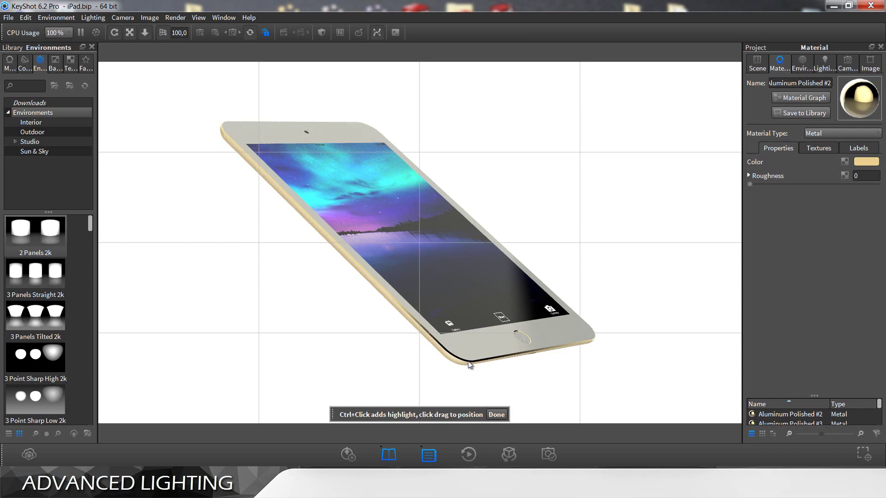
pyautogui.click(471, 365)
pyautogui.click(497, 414)
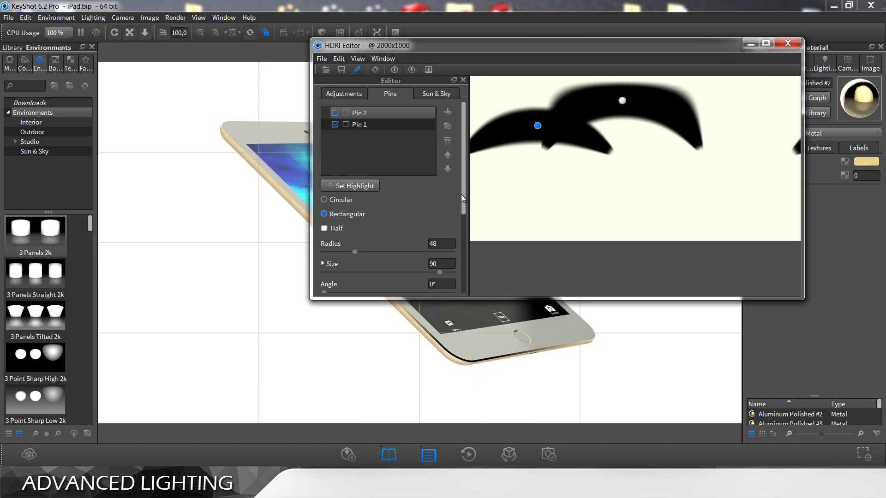
# Step: Narrow the copied pin's X size to about 40,5
pyautogui.scroll(-2, 461, 194)
pyautogui.click(331, 216)
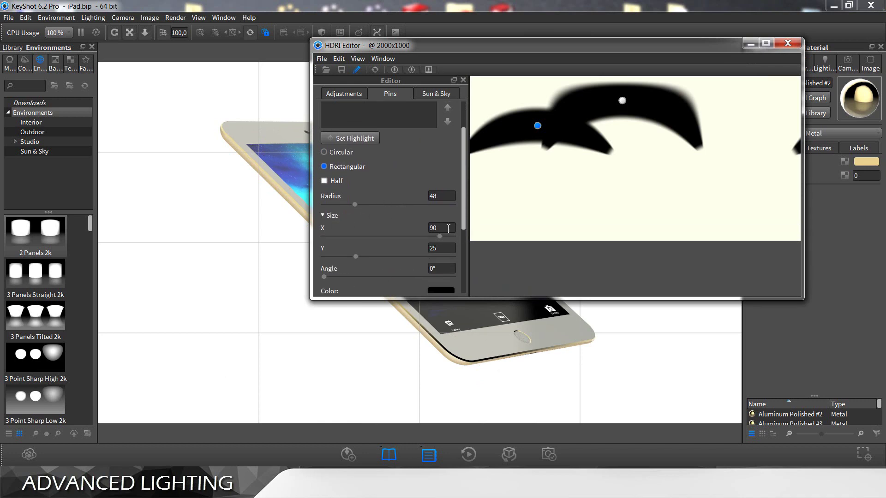
pyautogui.moveTo(440, 236); pyautogui.dragTo(366, 236)
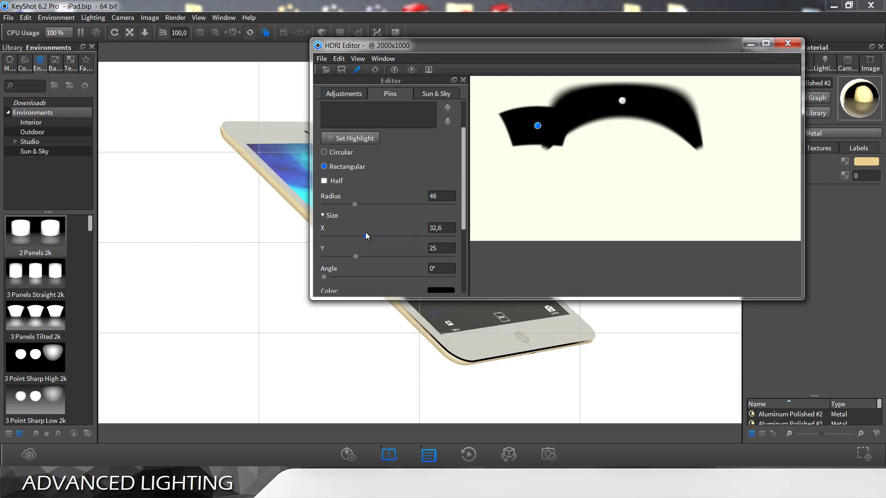
pyautogui.moveTo(365, 232); pyautogui.dragTo(375, 233)
# Step: Hide Pin 1, select Pin 2 and start setting its highlight on the model
pyautogui.click(364, 124)
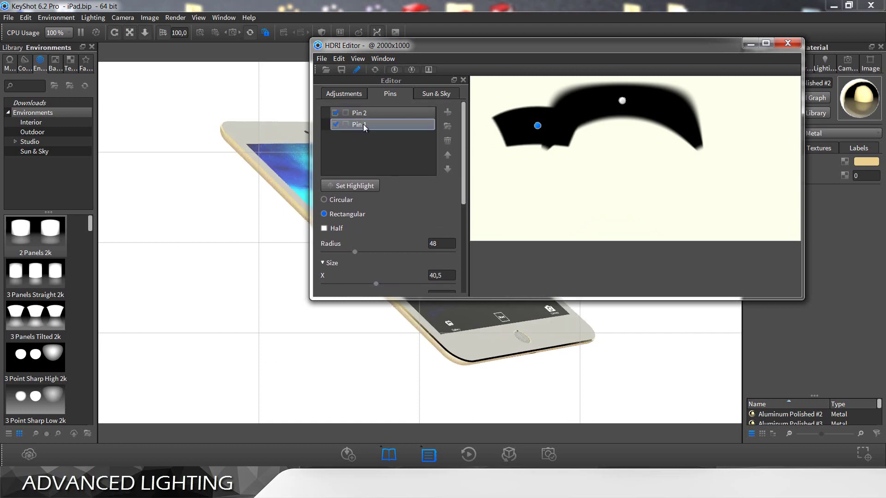
pyautogui.click(335, 124)
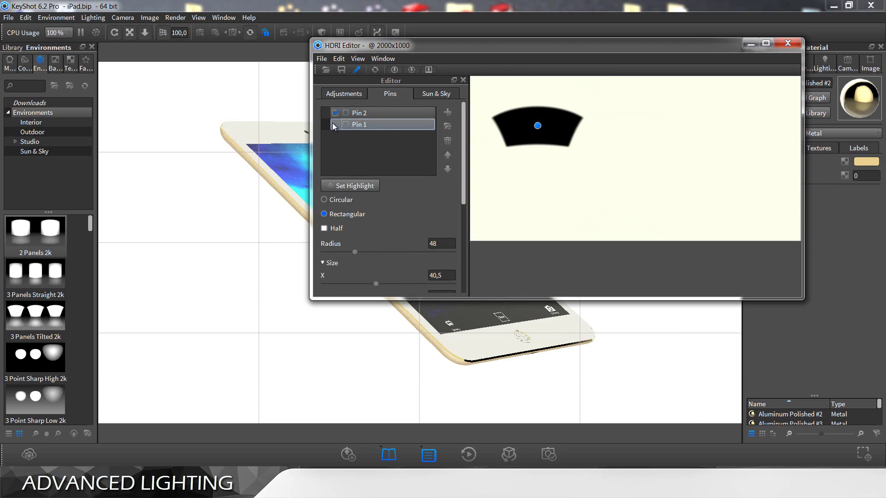
pyautogui.click(389, 112)
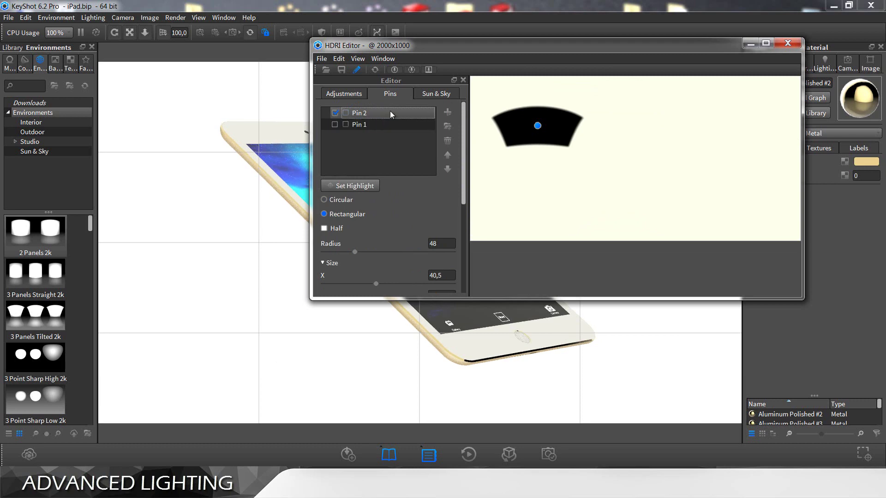
pyautogui.click(366, 187)
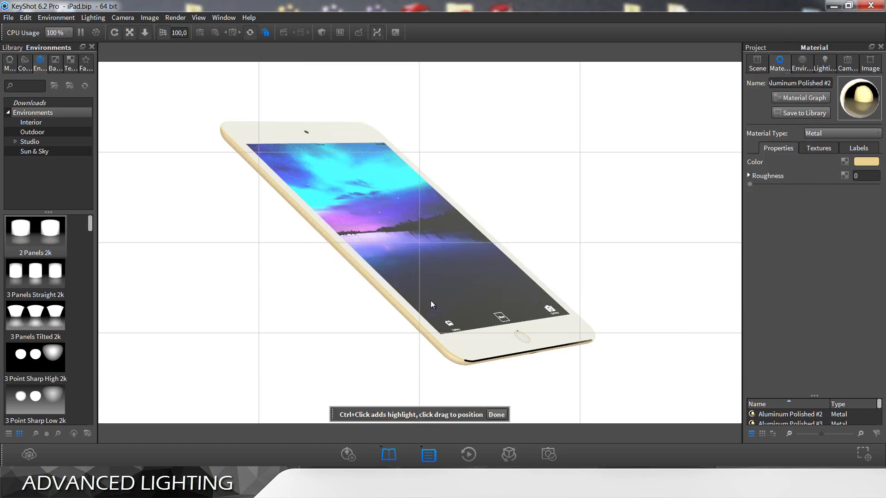
# Step: Place Pin 2's reflection as a long thin dark line along the iPad's bottom edge, then confirm
pyautogui.click(466, 364)
pyautogui.click(467, 364)
pyautogui.click(467, 363)
pyautogui.click(466, 364)
pyautogui.click(469, 364)
pyautogui.click(496, 415)
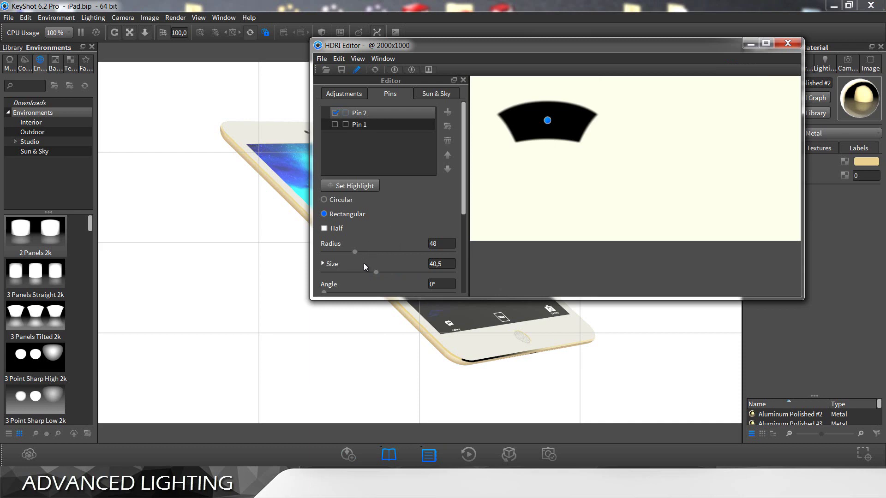
# Step: Shrink the pin's overall size to 37
pyautogui.moveTo(377, 272); pyautogui.dragTo(370, 272)
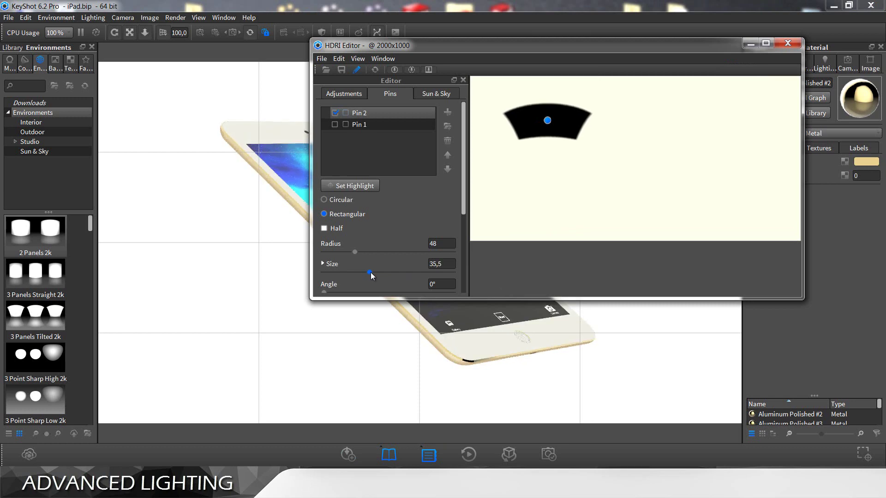
pyautogui.doubleClick(433, 264)
pyautogui.write('37')
pyautogui.press('Return')
# Step: Split the size into X and Y, set Y to 22, and increase X through 38, 40 and 45 to 50
pyautogui.moveTo(465, 209); pyautogui.dragTo(461, 245)
pyautogui.click(330, 206)
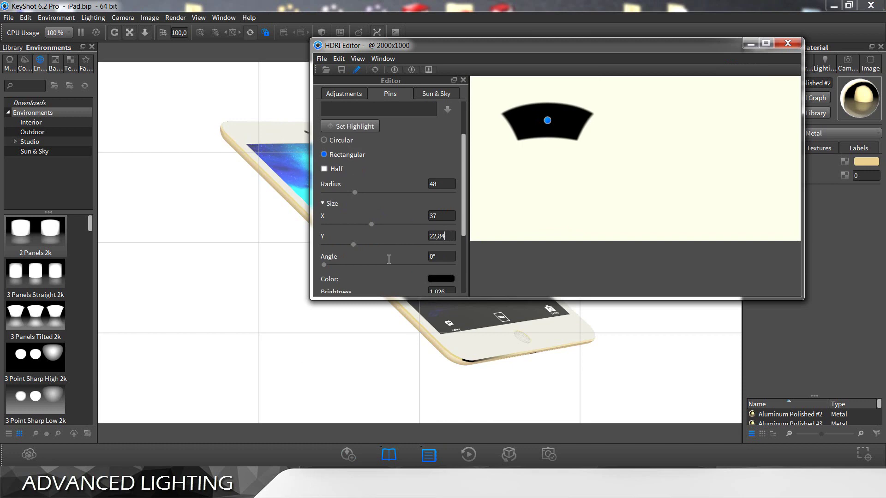
pyautogui.doubleClick(445, 236)
pyautogui.write('22')
pyautogui.click(441, 217)
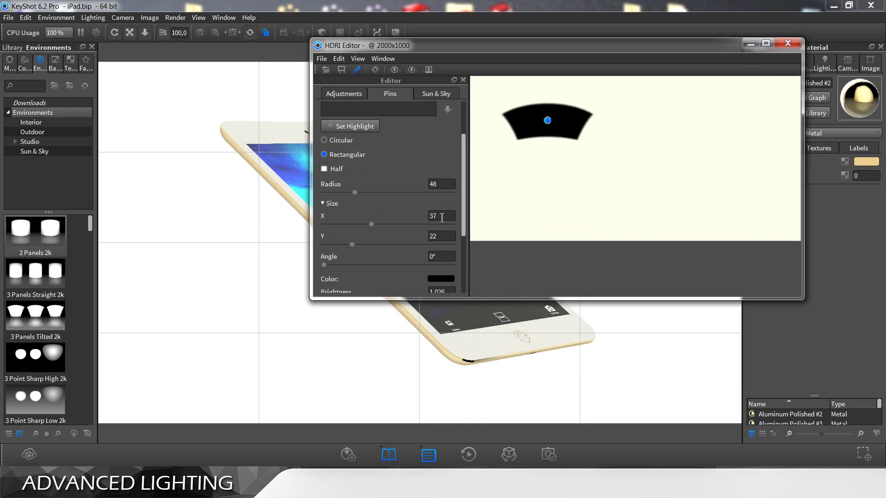
pyautogui.doubleClick(443, 216)
pyautogui.write('38')
pyautogui.press('Return')
pyautogui.doubleClick(435, 213)
pyautogui.write('40')
pyautogui.press('Return')
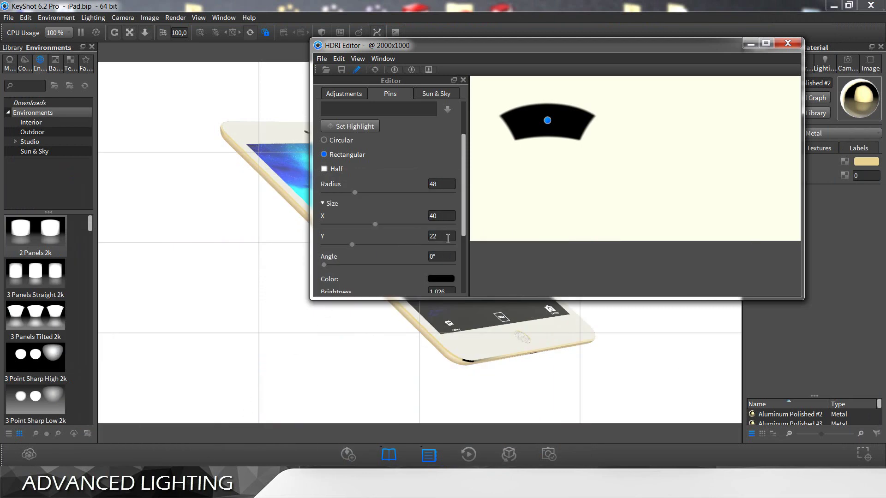
pyautogui.doubleClick(448, 216)
pyautogui.press('Return')
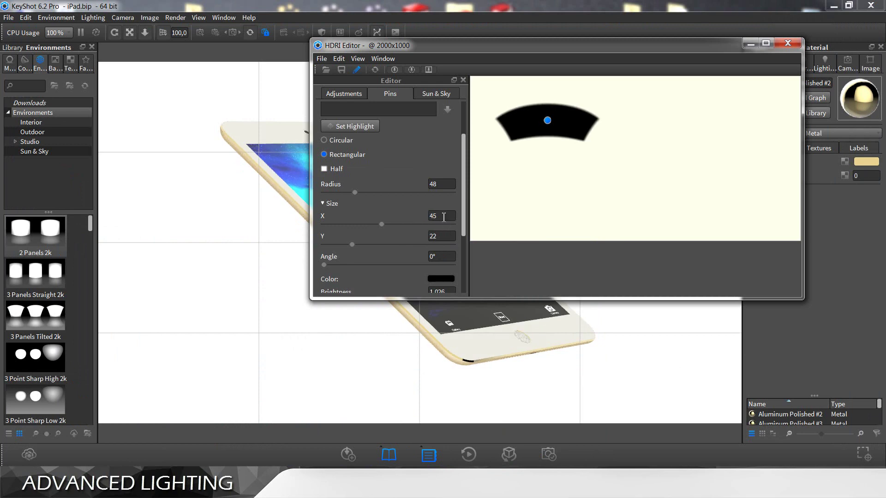
pyautogui.doubleClick(443, 216)
pyautogui.write('50')
pyautogui.press('Return')
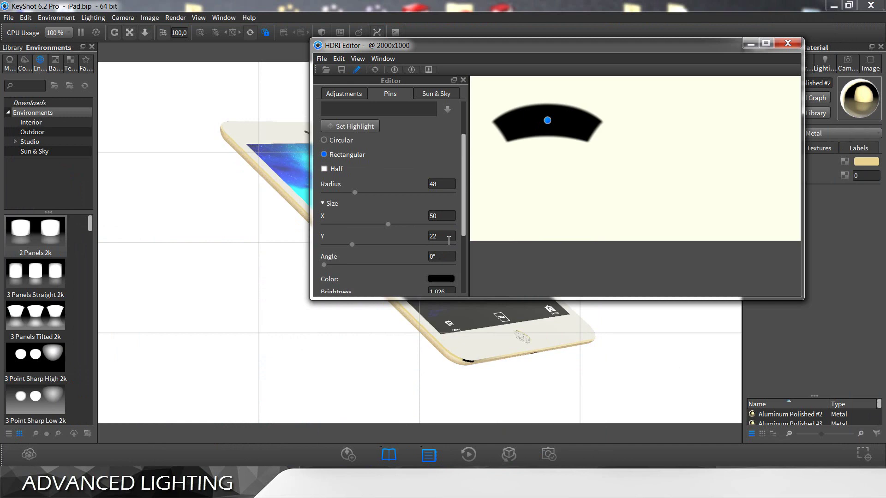
# Step: Fine-tune the pin's height to about 24 and return the width to 50
pyautogui.click(448, 239)
pyautogui.write('25')
pyautogui.press('Return')
pyautogui.click(446, 215)
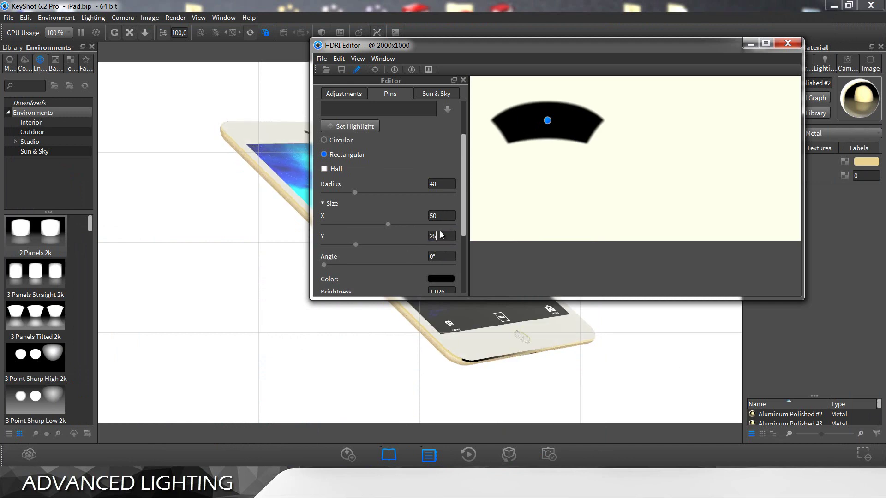
pyautogui.doubleClick(440, 235)
pyautogui.write('23')
pyautogui.press('Return')
pyautogui.scroll(1, 440, 233)
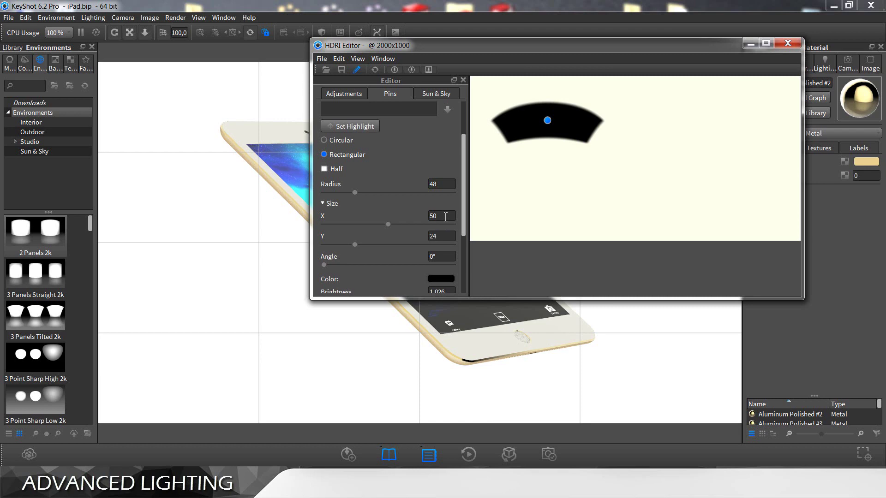
pyautogui.doubleClick(433, 216)
pyautogui.write('45')
pyautogui.click(445, 236)
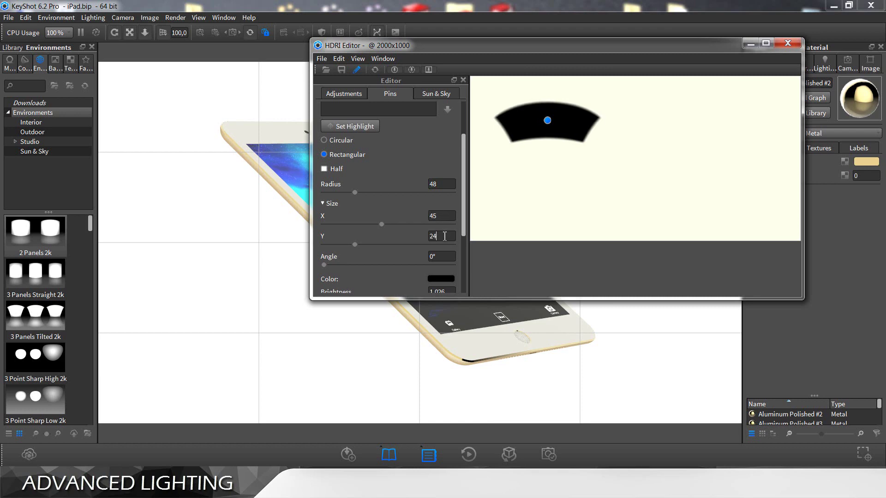
pyautogui.click(443, 216)
pyautogui.write('50')
pyautogui.press('Return')
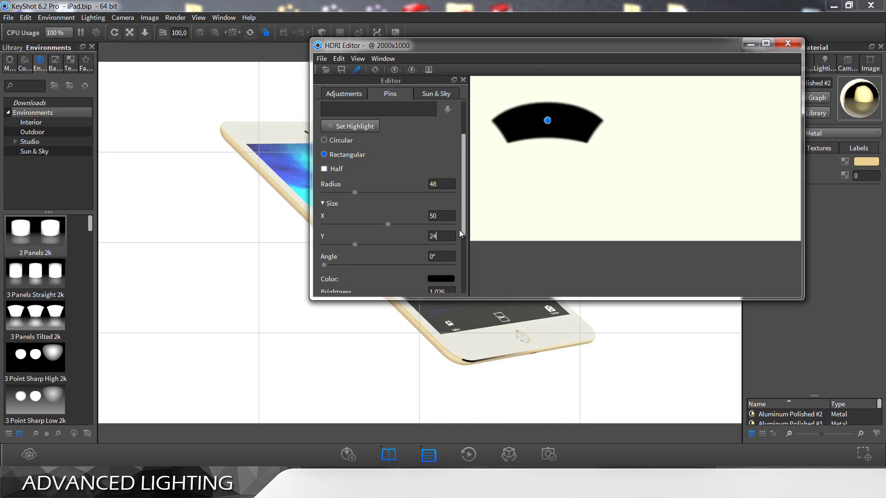
# Step: Soften the pin's edges with a falloff of 0,125 after trying 0,2
pyautogui.moveTo(463, 222); pyautogui.dragTo(465, 286)
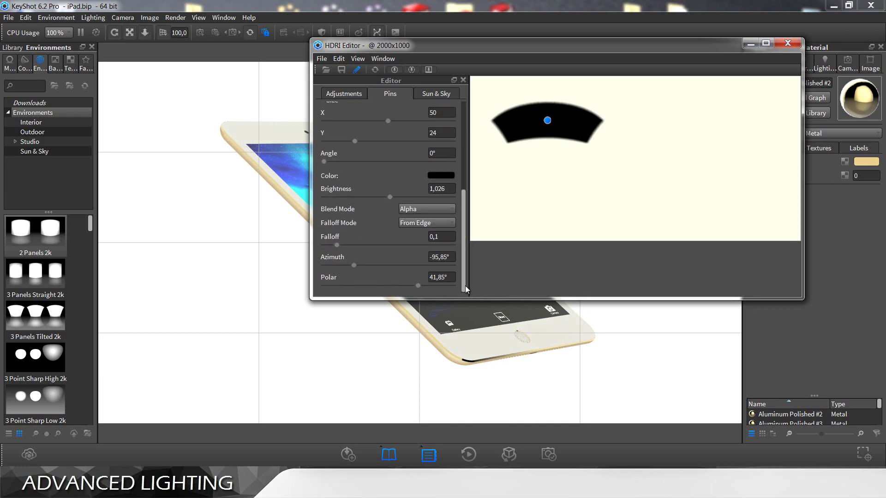
pyautogui.click(449, 240)
pyautogui.write('0,')
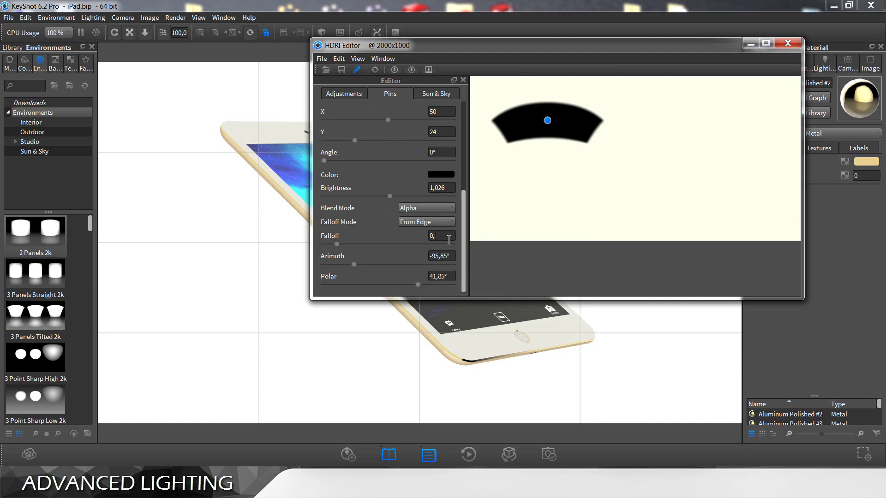
pyautogui.write('2')
pyautogui.click(450, 188)
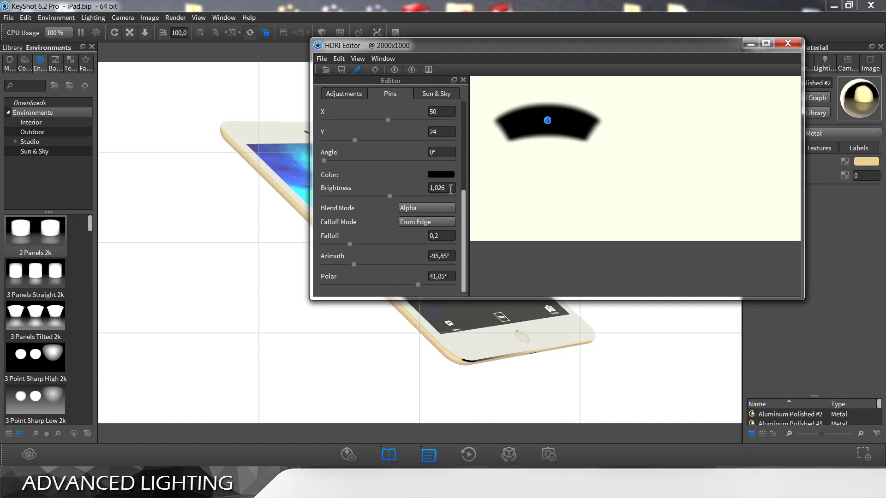
pyautogui.click(444, 238)
pyautogui.press('BackSpace')
pyautogui.write('125')
pyautogui.click(444, 150)
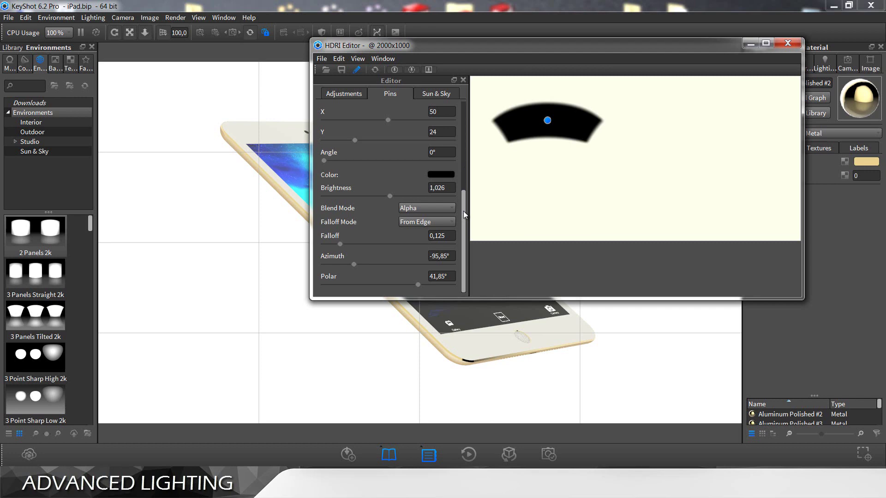
# Step: Make Pin 1 visible again and give it a 0,125 falloff
pyautogui.moveTo(463, 211); pyautogui.dragTo(460, 115)
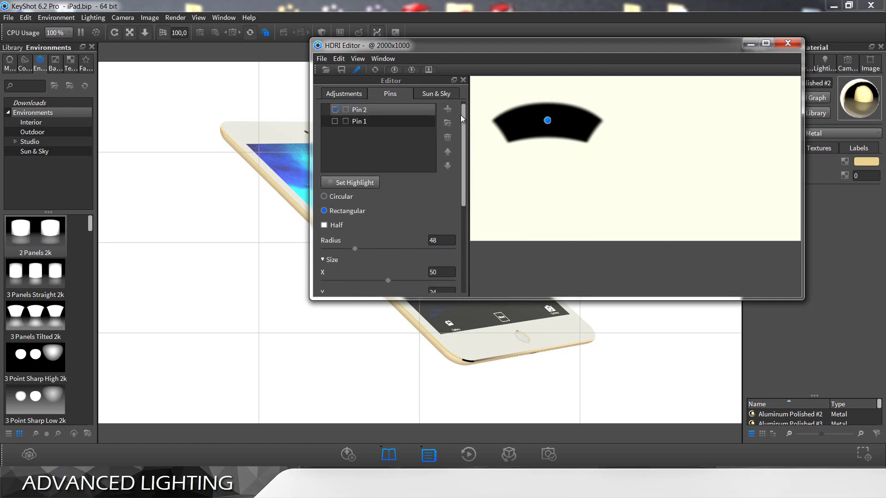
pyautogui.click(336, 124)
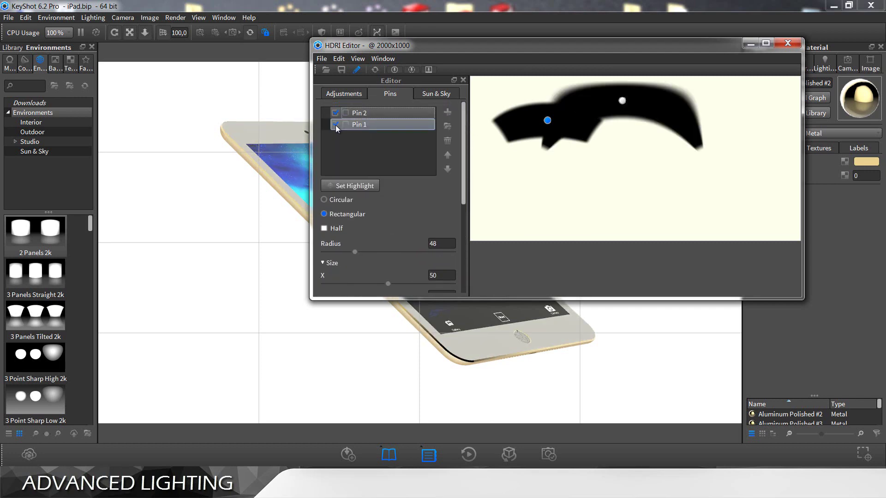
pyautogui.moveTo(586, 42); pyautogui.dragTo(568, 111)
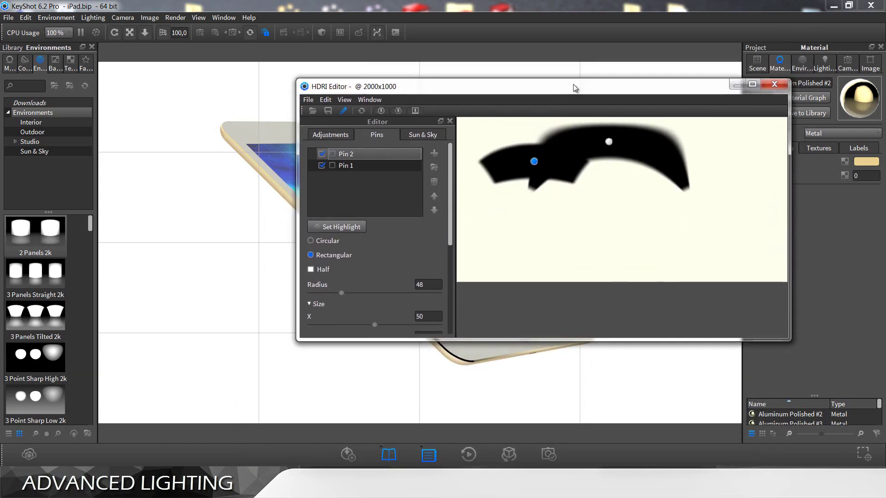
pyautogui.click(346, 165)
pyautogui.moveTo(446, 238); pyautogui.dragTo(438, 301)
pyautogui.click(436, 308)
pyautogui.write('25')
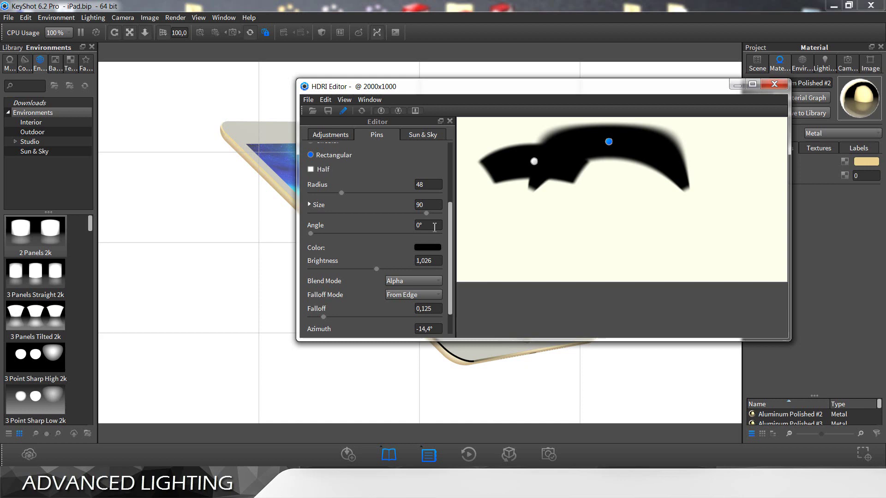
pyautogui.click(434, 226)
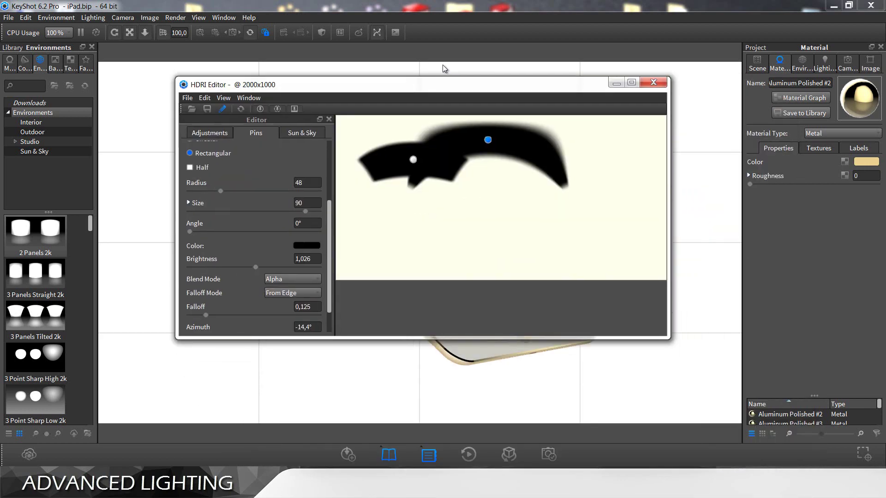
# Step: Compare the render with the bottom edge of the reference iPad photo, then return to KeyShot
pyautogui.moveTo(452, 85); pyautogui.dragTo(433, 43)
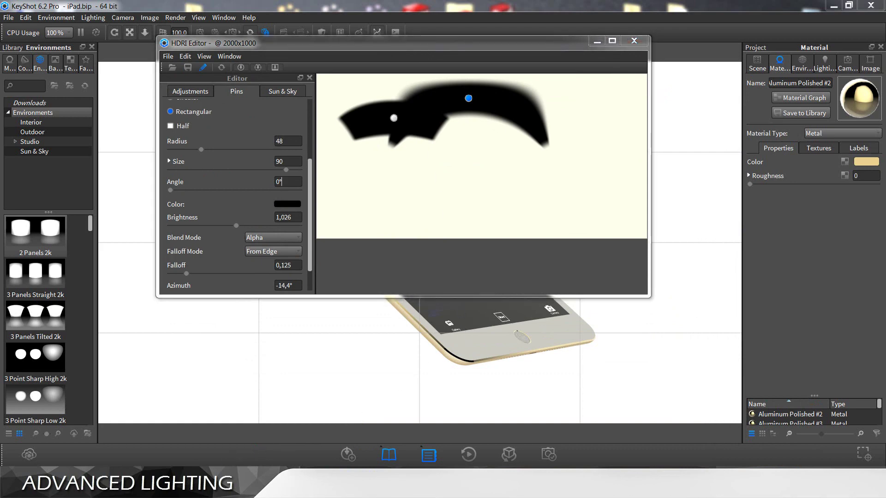
pyautogui.click(233, 455)
pyautogui.scroll(3, 538, 384)
pyautogui.moveTo(538, 384); pyautogui.dragTo(524, 355)
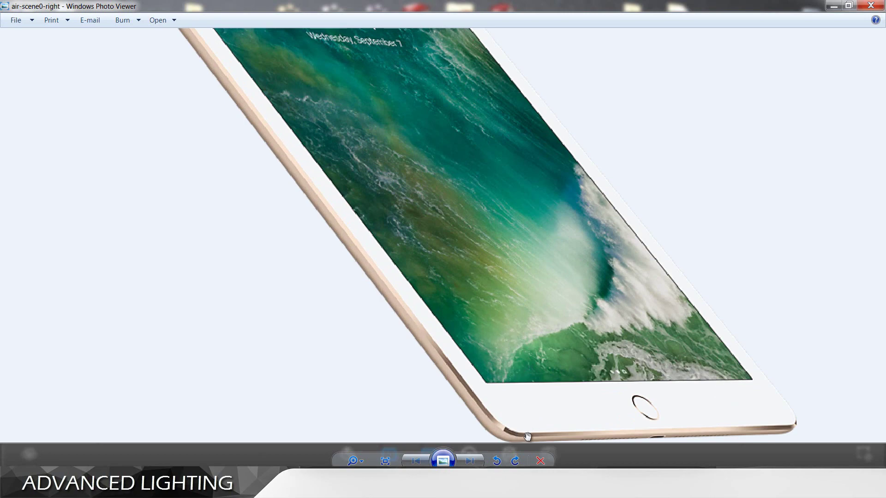
pyautogui.hotkey('alt', 'Tab')
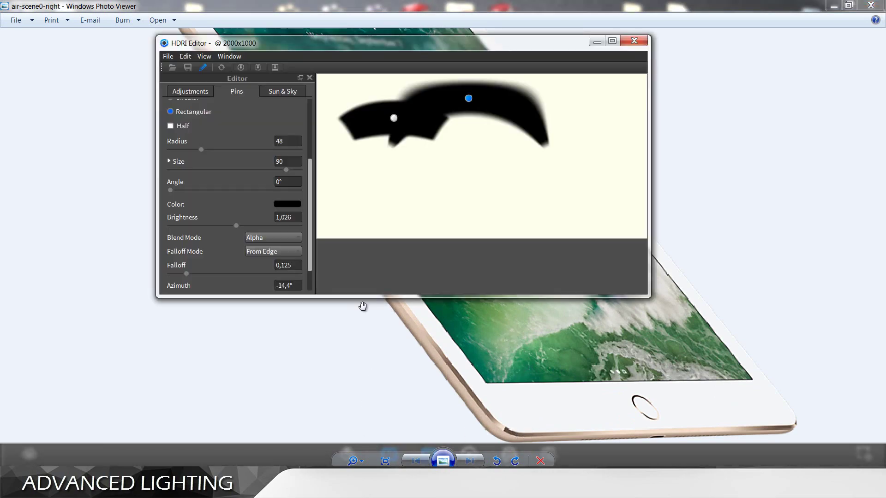
pyautogui.click(248, 444)
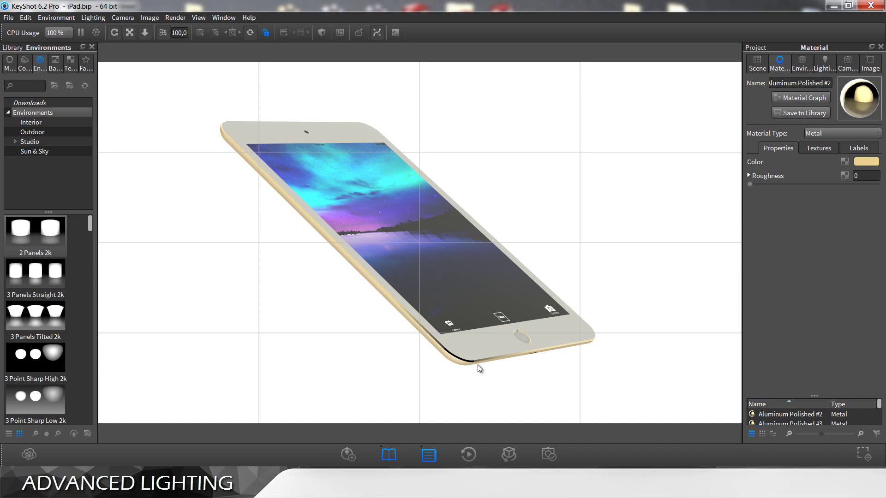
# Step: In the HDRI Editor, try pin heights 30, 10 and 20, then settle on 25
pyautogui.click(344, 458)
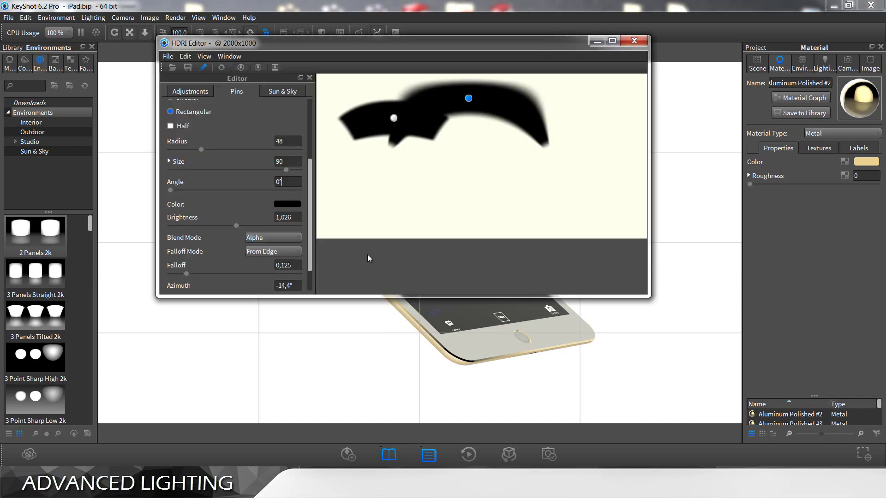
pyautogui.moveTo(309, 199); pyautogui.dragTo(309, 155)
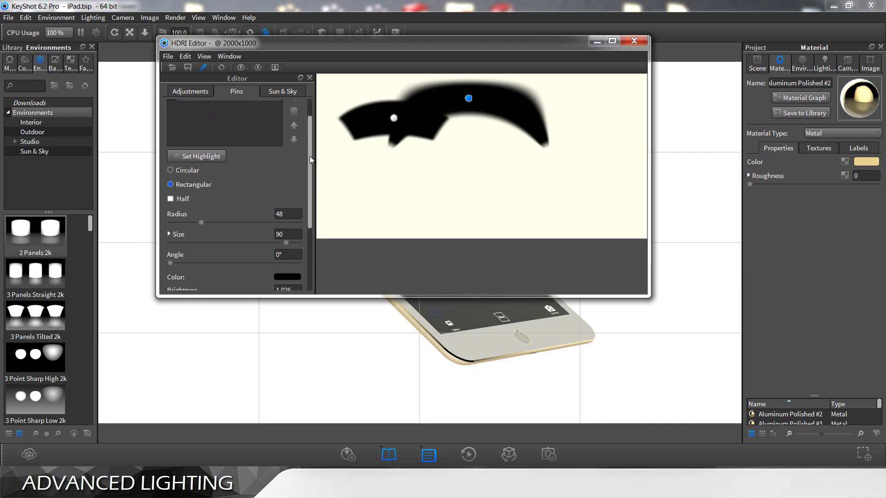
pyautogui.click(175, 234)
pyautogui.doubleClick(282, 267)
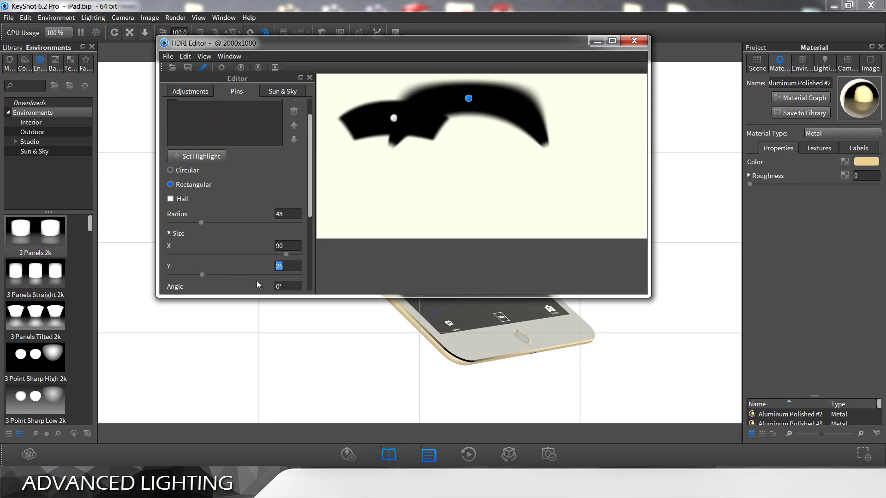
pyautogui.write('30')
pyautogui.press('Return')
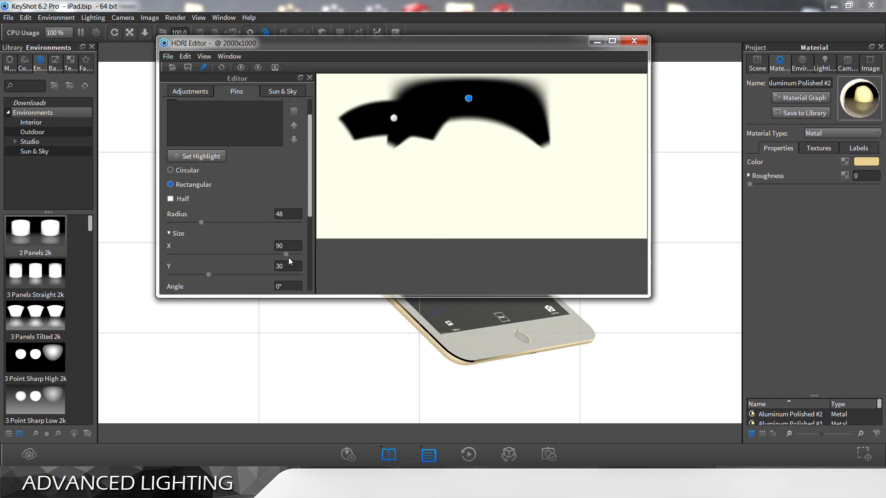
pyautogui.write('10')
pyautogui.click(291, 251)
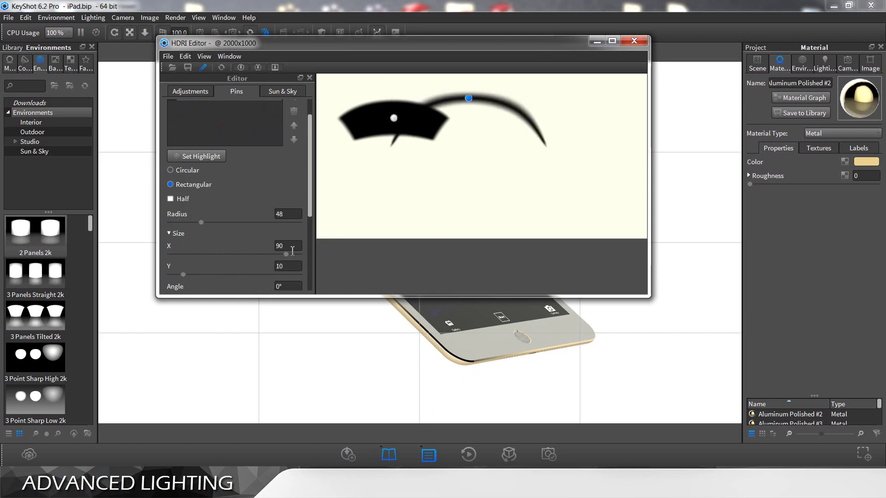
pyautogui.doubleClick(276, 270)
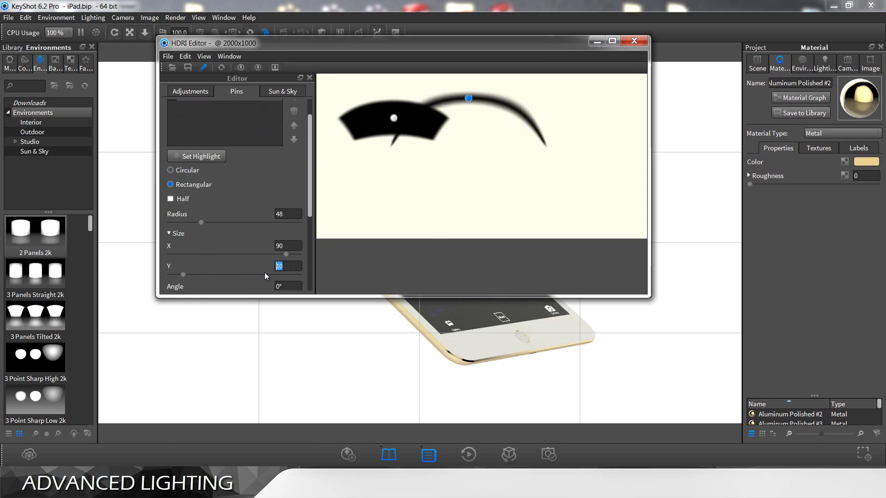
pyautogui.write('20')
pyautogui.click(296, 246)
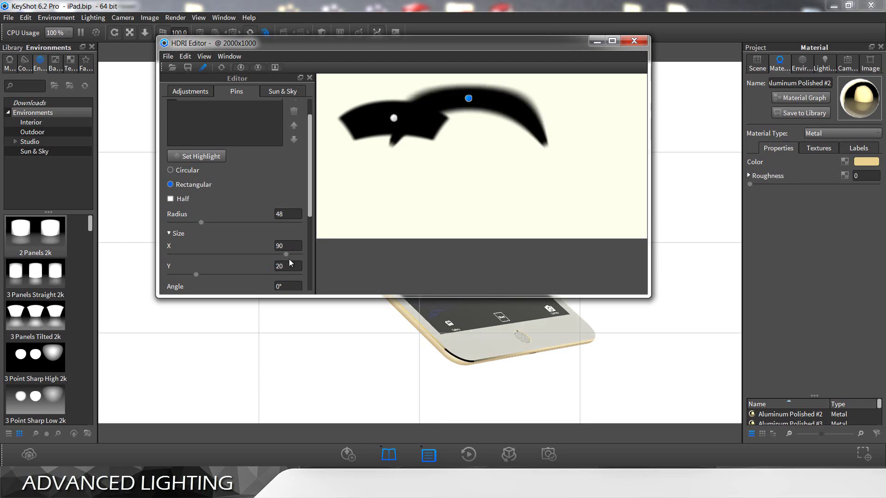
pyautogui.write('5')
pyautogui.press('Return')
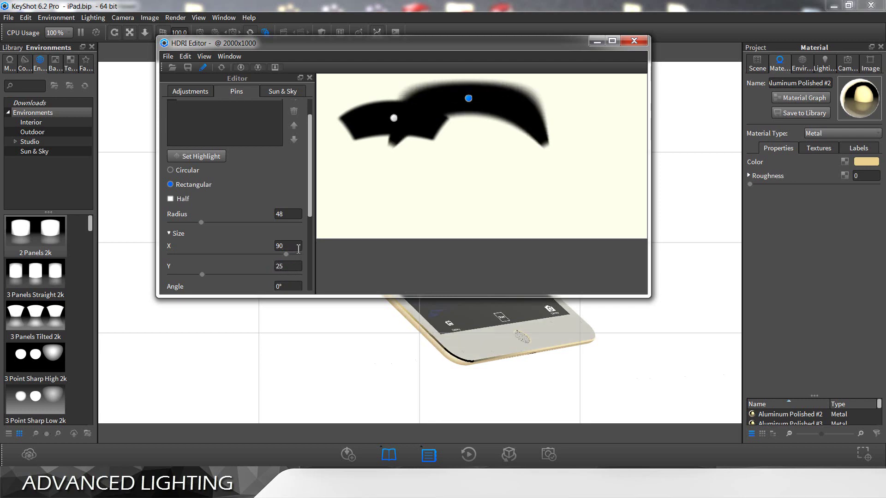
# Step: Select Pin 2 and set its Y size to 25, after briefly trying 30
pyautogui.scroll(2, 310, 173)
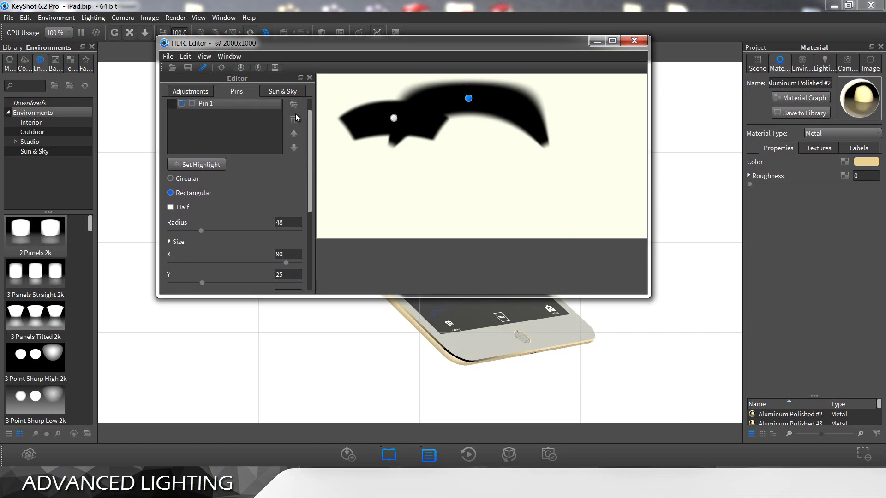
pyautogui.click(240, 111)
pyautogui.scroll(-2, 310, 194)
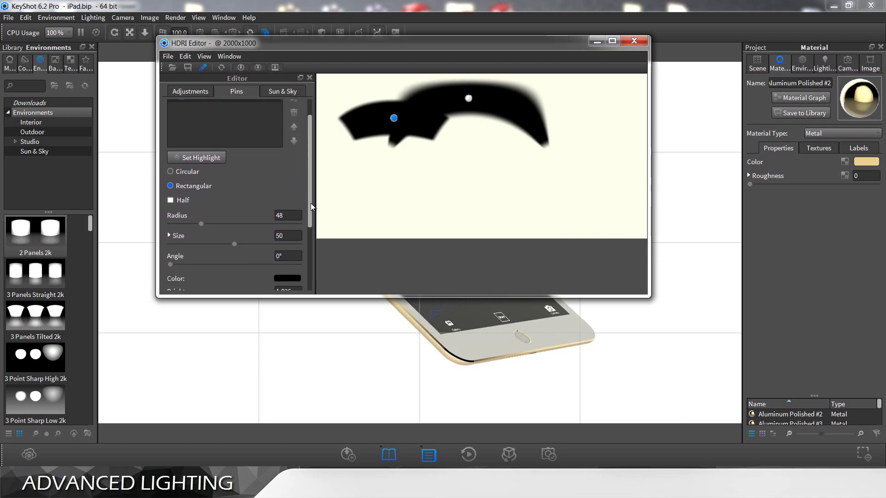
pyautogui.click(176, 206)
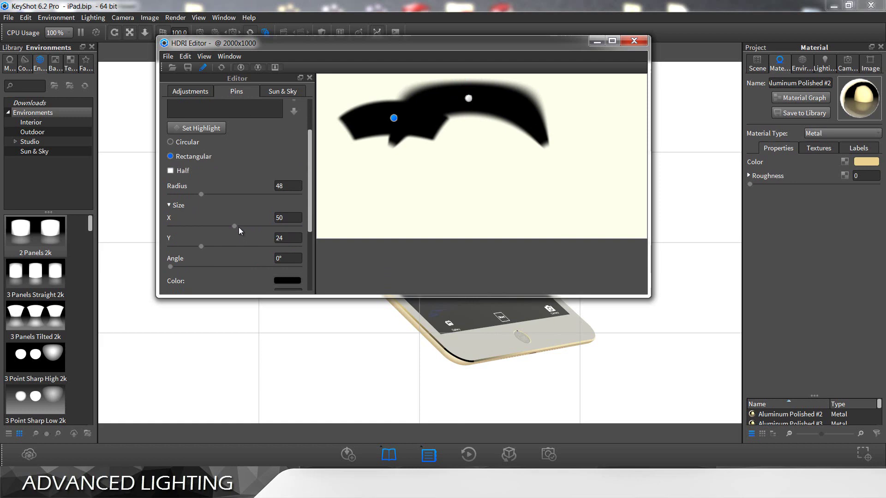
pyautogui.moveTo(290, 237); pyautogui.dragTo(270, 241)
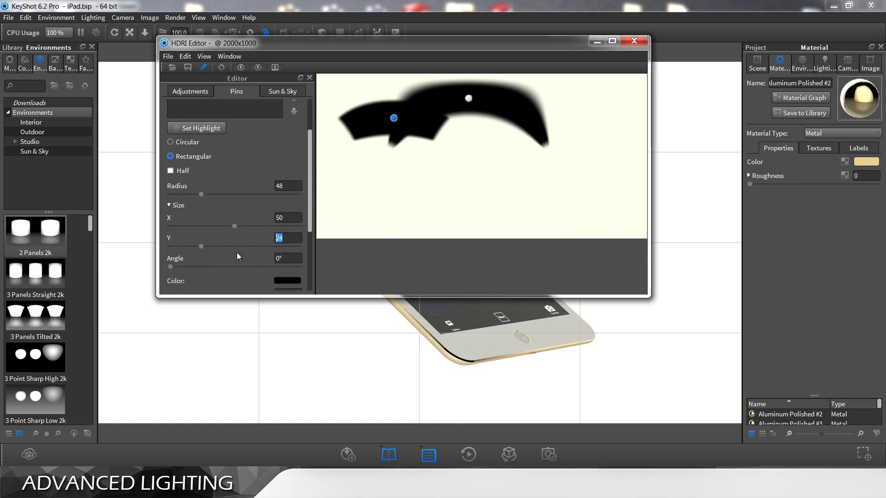
pyautogui.click(295, 218)
pyautogui.doubleClick(288, 238)
pyautogui.write('25')
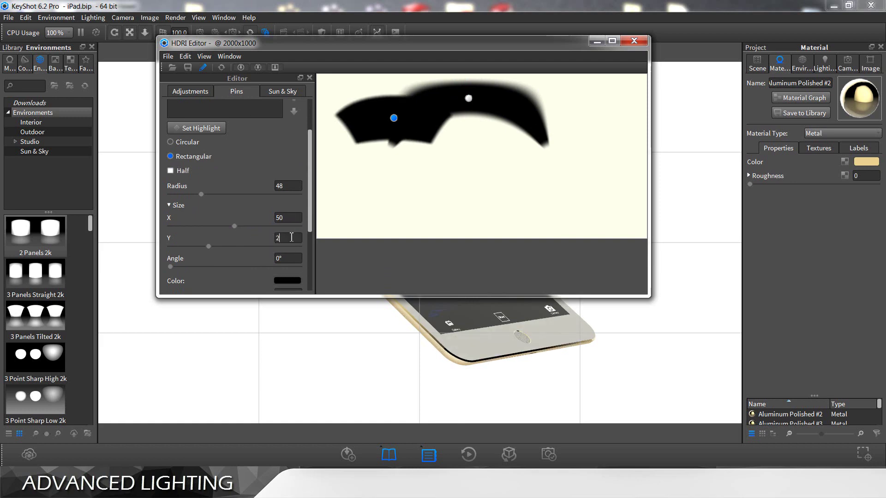
pyautogui.click(294, 218)
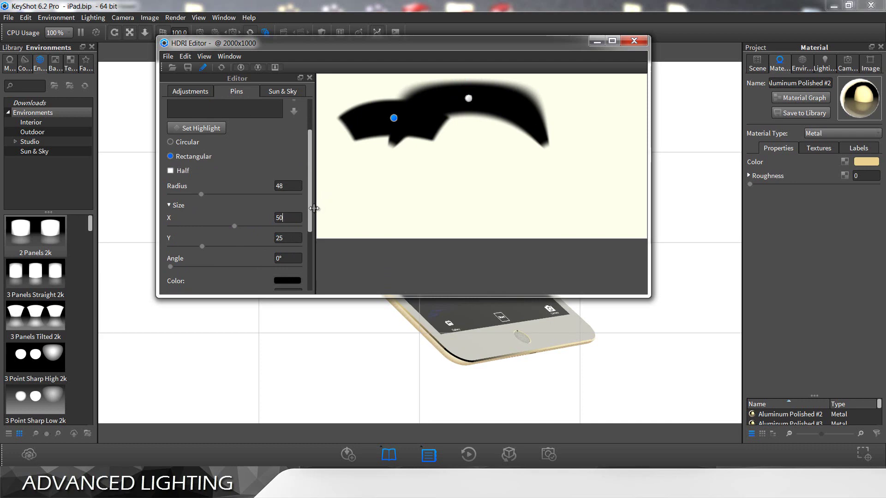
pyautogui.moveTo(310, 215); pyautogui.dragTo(309, 173)
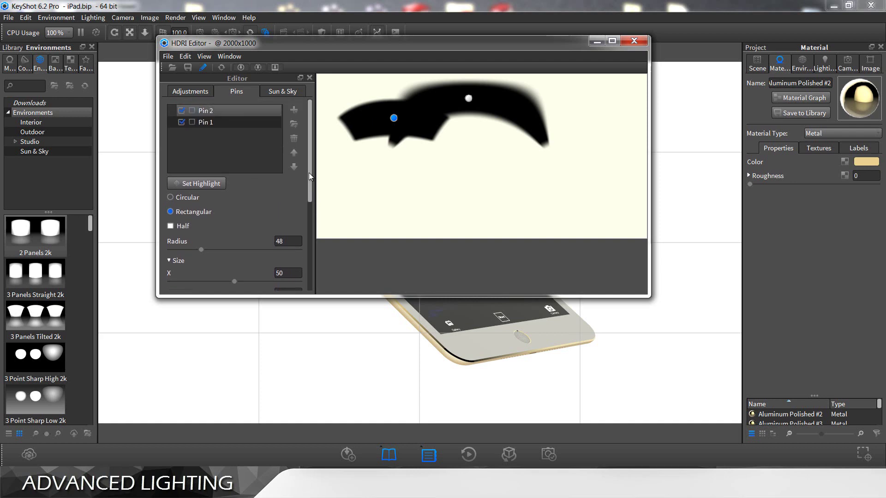
# Step: Add an image pin loaded from 'gradient light' in VERTEX > YOUTUBE > Tutorials > iPad lighting
pyautogui.click(294, 110)
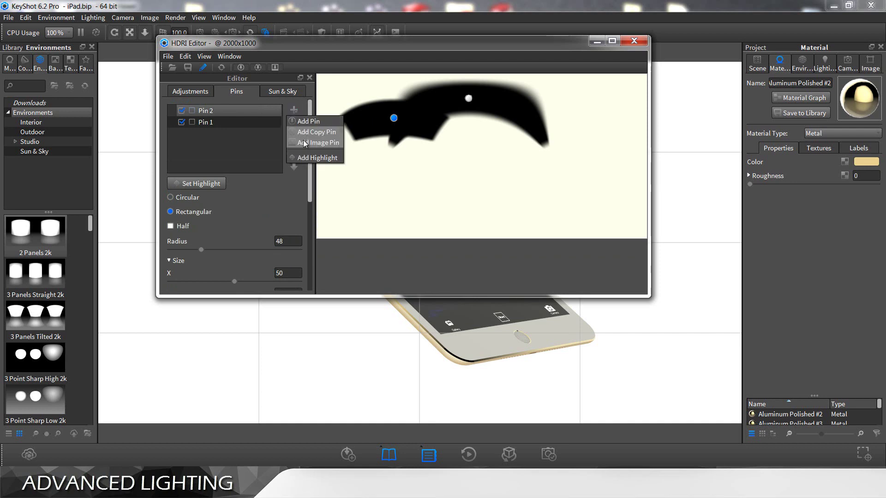
pyautogui.click(304, 143)
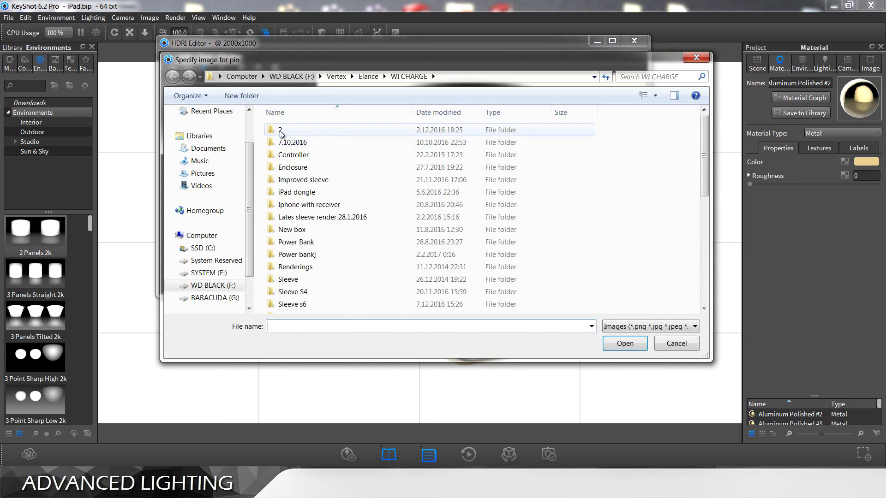
pyautogui.moveTo(249, 149); pyautogui.dragTo(249, 122)
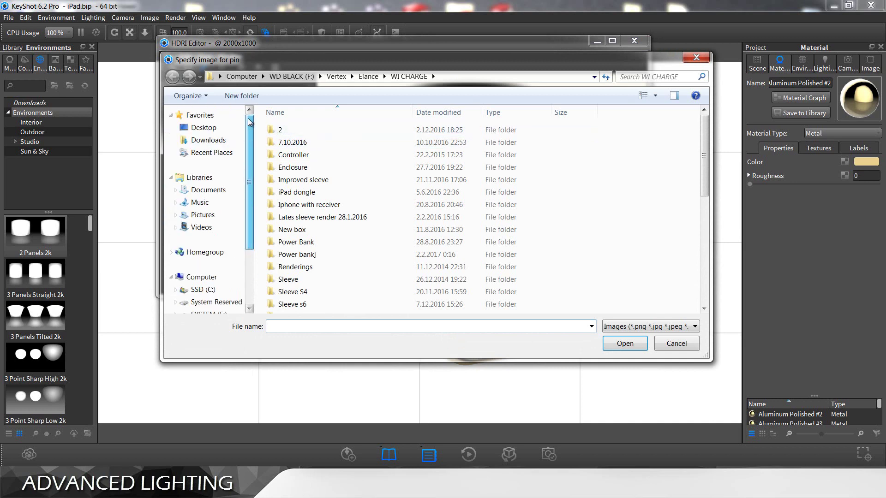
pyautogui.click(217, 129)
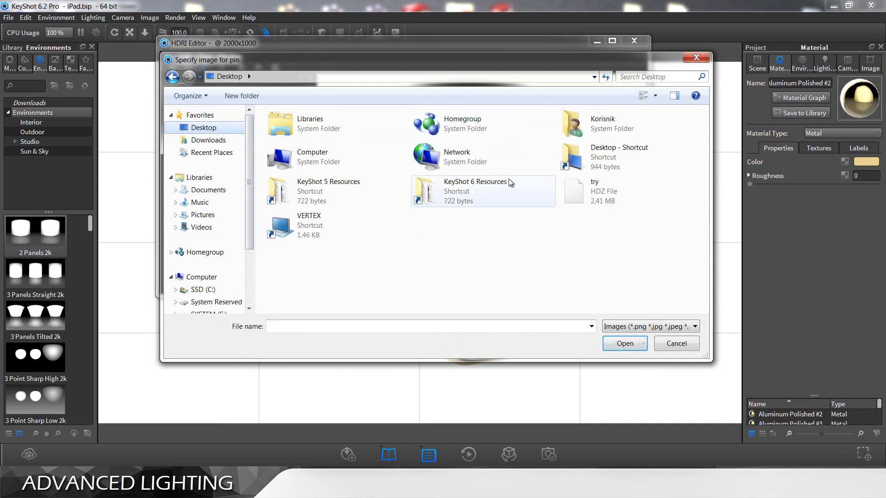
pyautogui.doubleClick(325, 225)
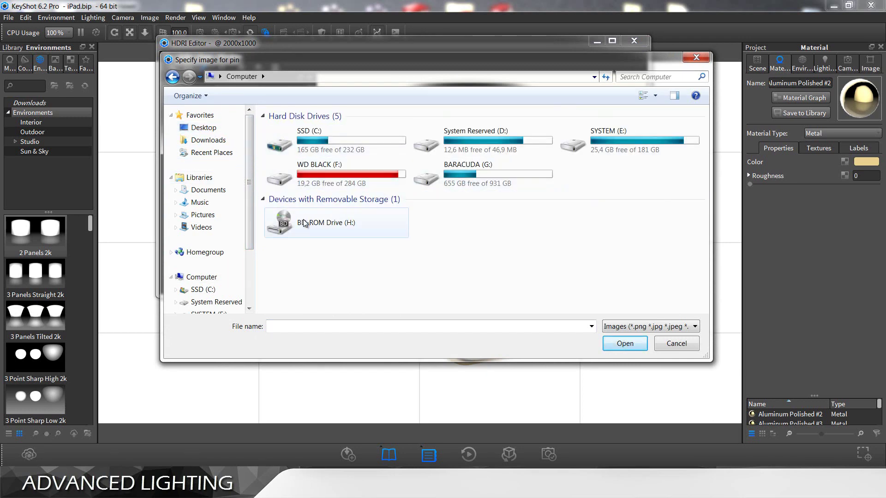
pyautogui.press('BackSpace')
pyautogui.doubleClick(316, 225)
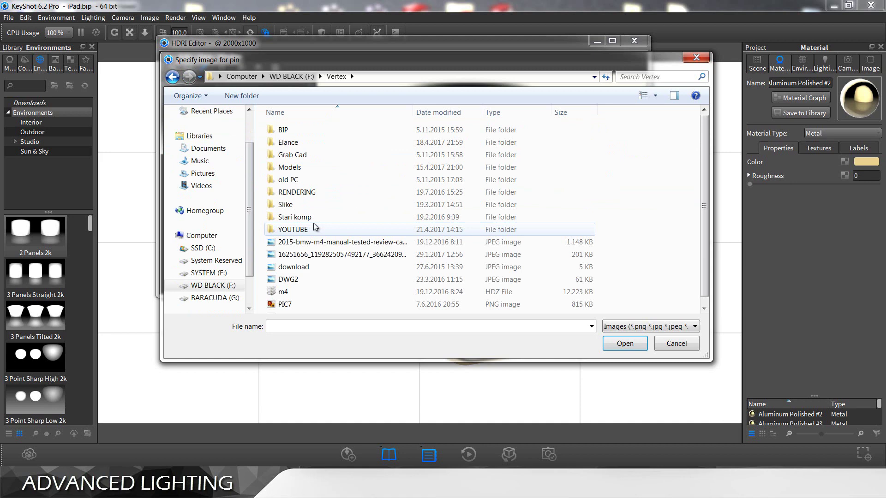
pyautogui.doubleClick(316, 228)
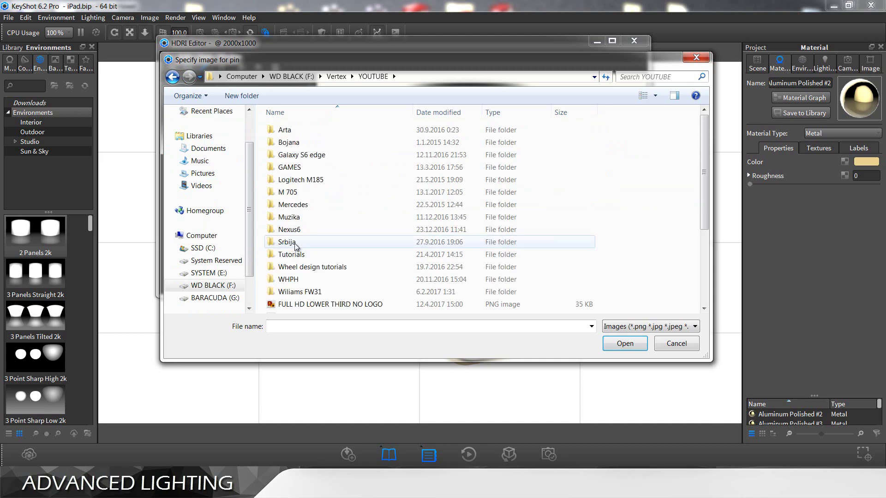
pyautogui.doubleClick(295, 254)
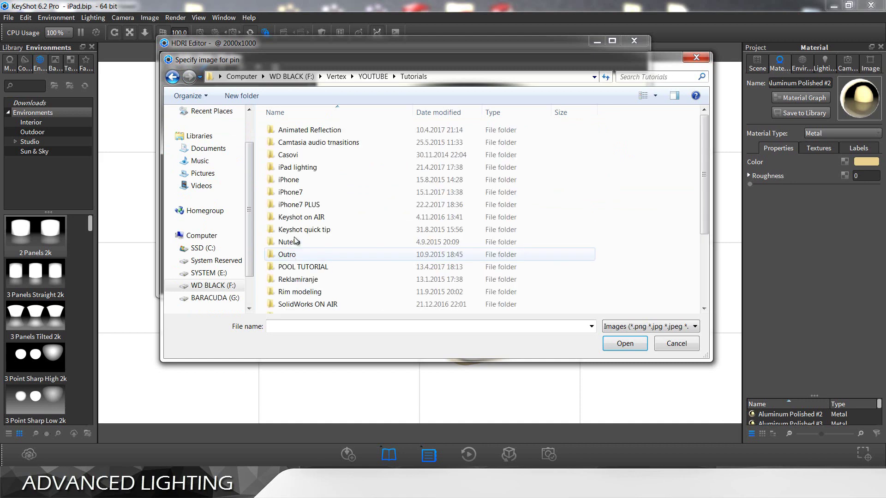
pyautogui.doubleClick(295, 168)
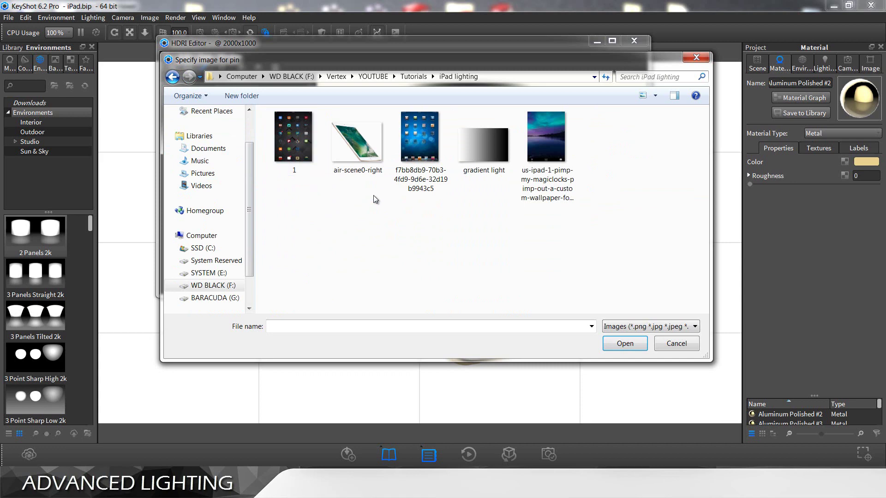
pyautogui.click(494, 170)
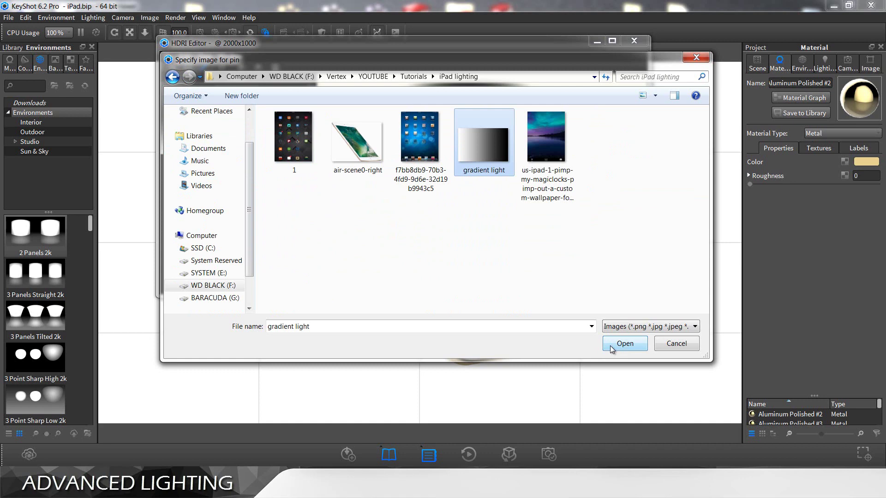
pyautogui.click(625, 344)
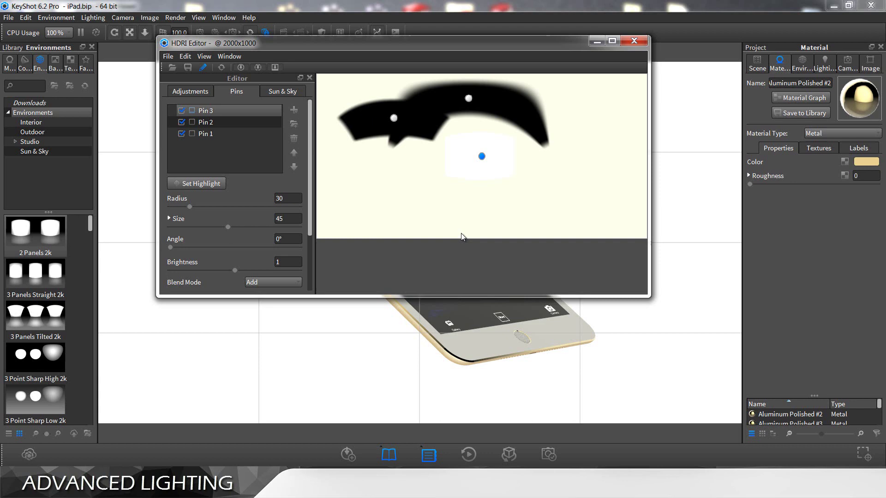
# Step: Use Set Highlight to place Pin 3's gradient highlight on the iPad's lower edge
pyautogui.click(211, 184)
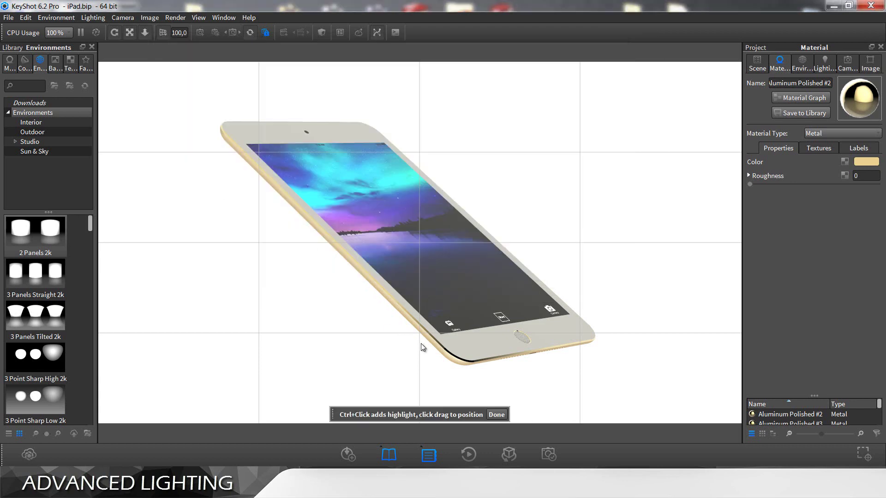
pyautogui.click(459, 362)
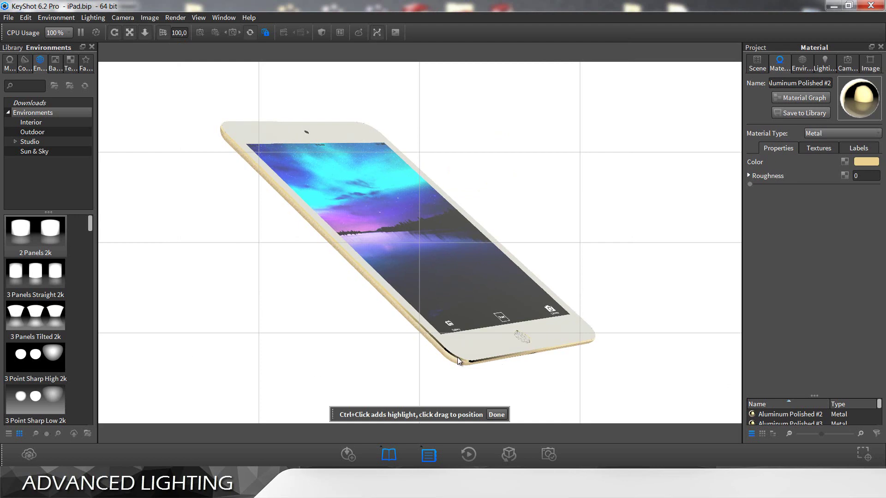
pyautogui.click(455, 360)
# Step: Fine-tune and confirm the lower-edge highlight, then zoom around the air-scene0-right reference photo
pyautogui.click(454, 359)
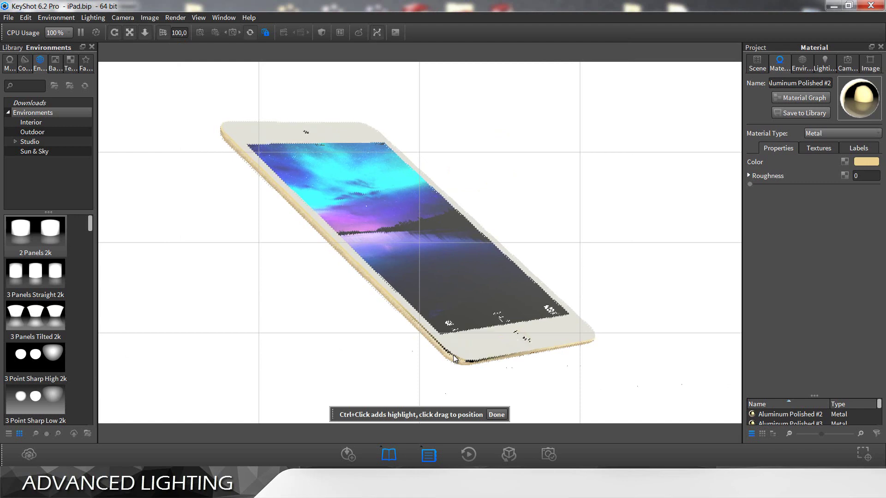
pyautogui.click(493, 415)
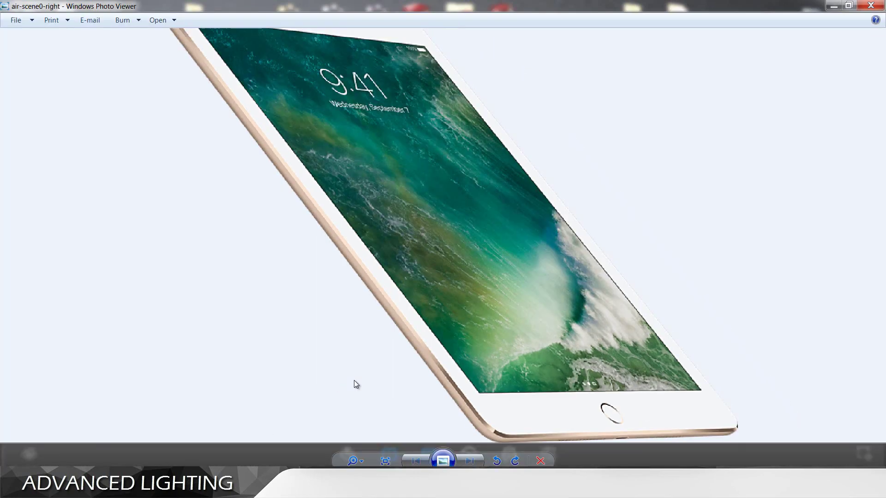
pyautogui.scroll(-2, 392, 386)
pyautogui.scroll(2, 485, 394)
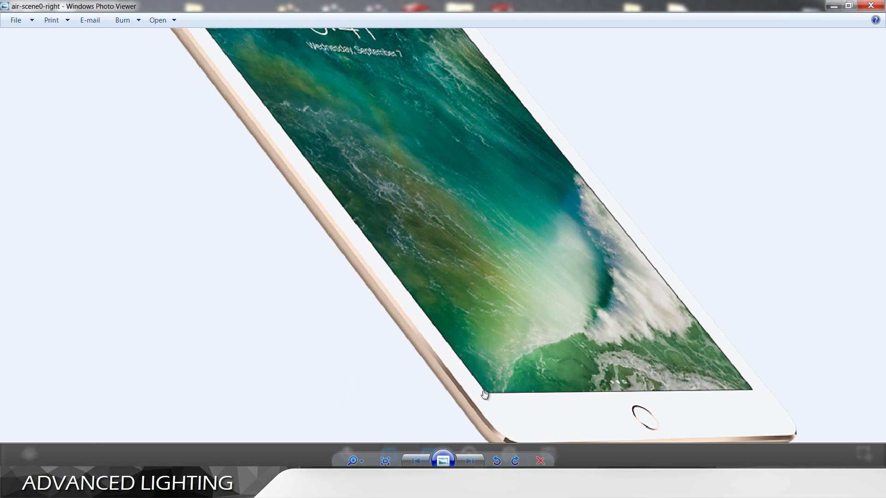
pyautogui.scroll(-1, 485, 401)
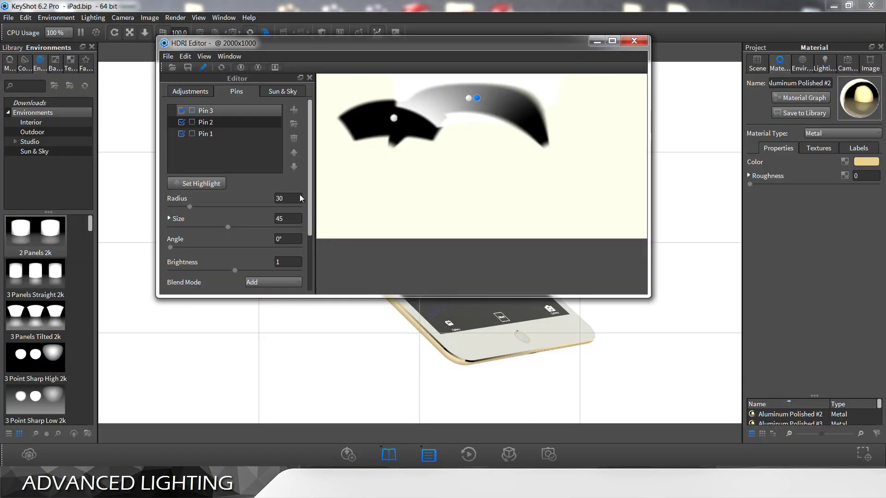
# Step: Reposition Pin 3's highlight onto the iPad's lower edge
pyautogui.click(213, 184)
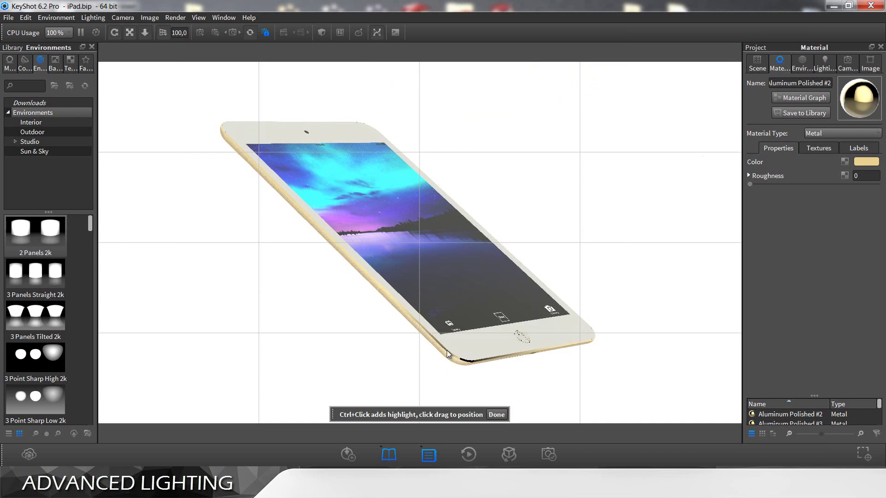
pyautogui.click(446, 351)
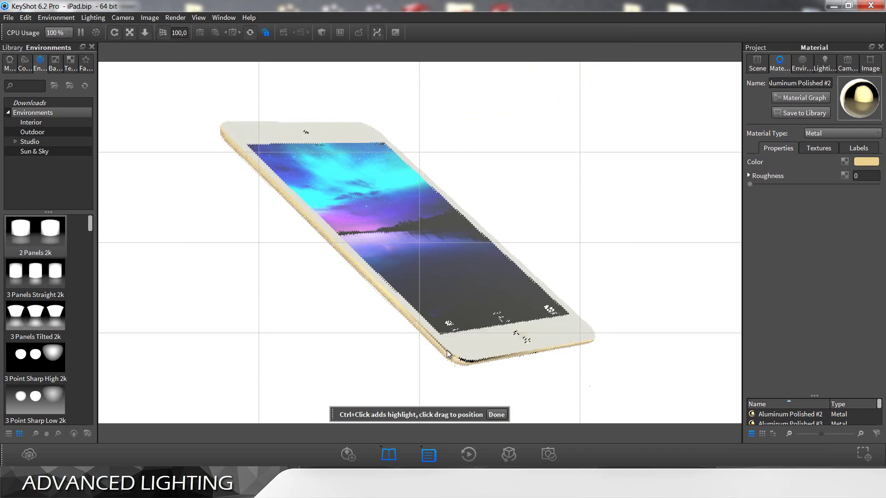
pyautogui.click(502, 415)
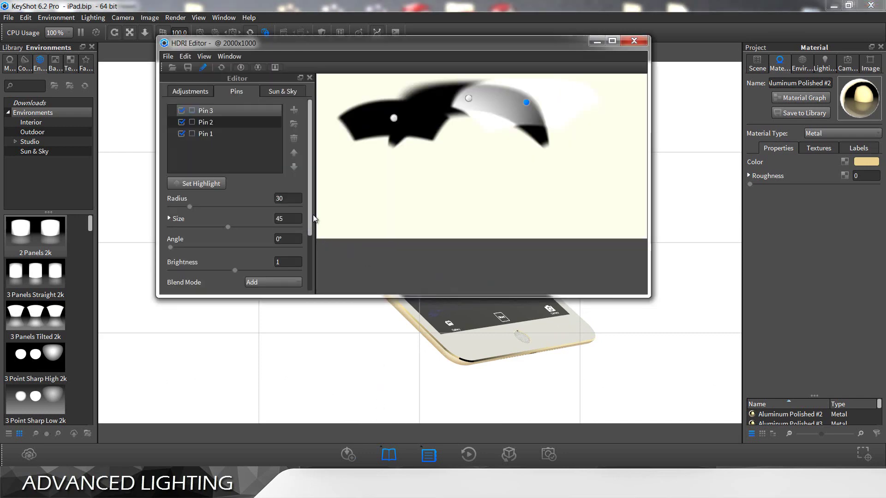
# Step: Raise Pin 3's brightness to 1,25
pyautogui.scroll(-3, 311, 217)
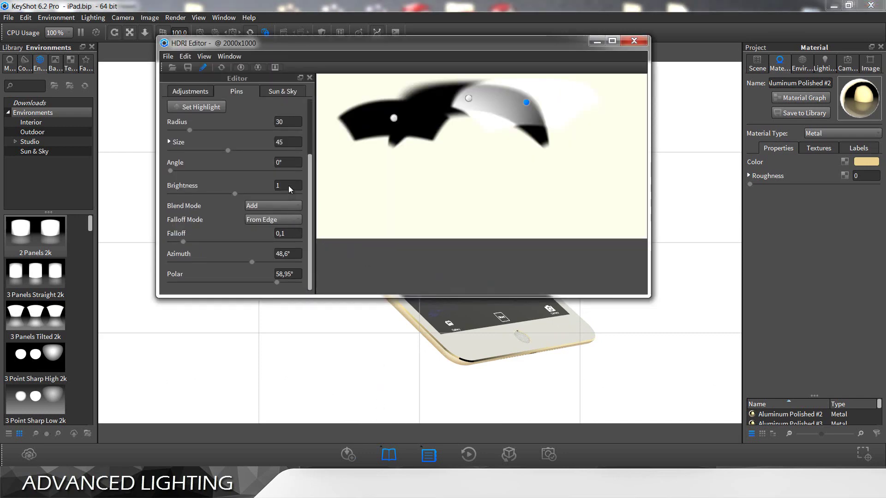
pyautogui.write(',25')
pyautogui.click(289, 163)
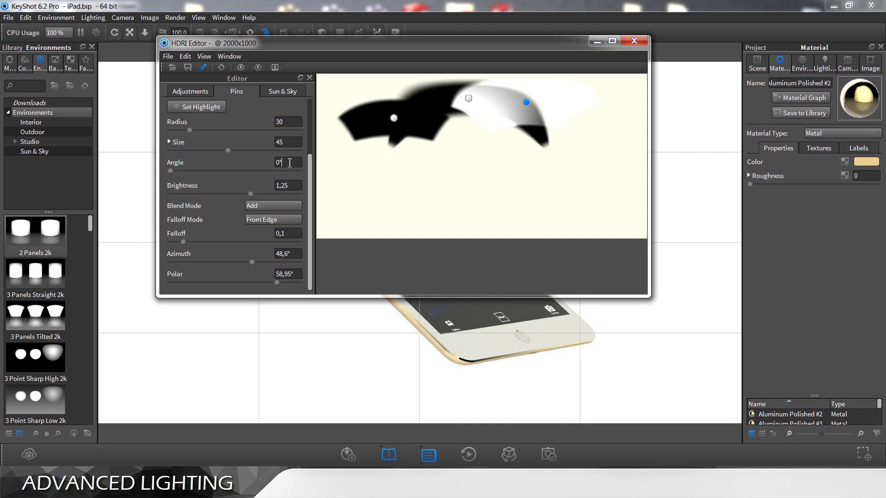
# Step: Split Pin 3's size into X and Y and set X to 40 and Y to 30, after trying 20
pyautogui.moveTo(306, 205); pyautogui.dragTo(309, 184)
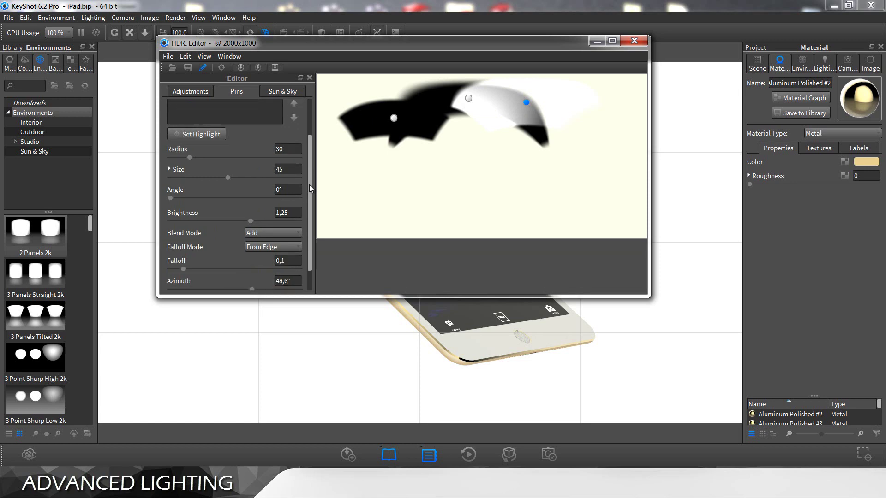
pyautogui.click(177, 172)
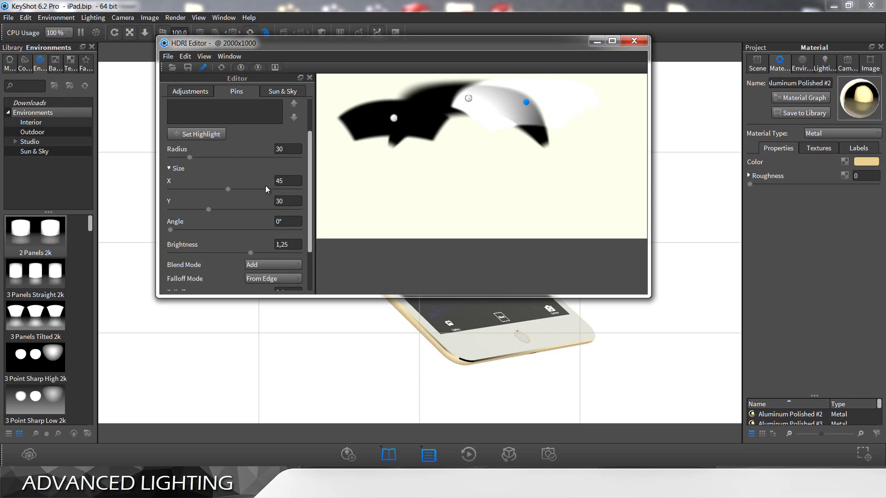
pyautogui.moveTo(308, 184); pyautogui.dragTo(225, 169)
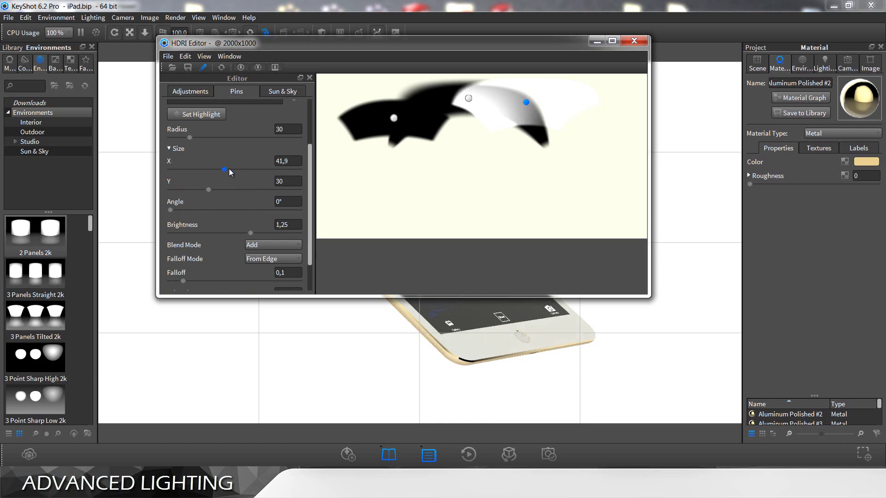
pyautogui.doubleClick(292, 160)
pyautogui.write('40')
pyautogui.doubleClick(291, 181)
pyautogui.write('20')
pyautogui.press('Return')
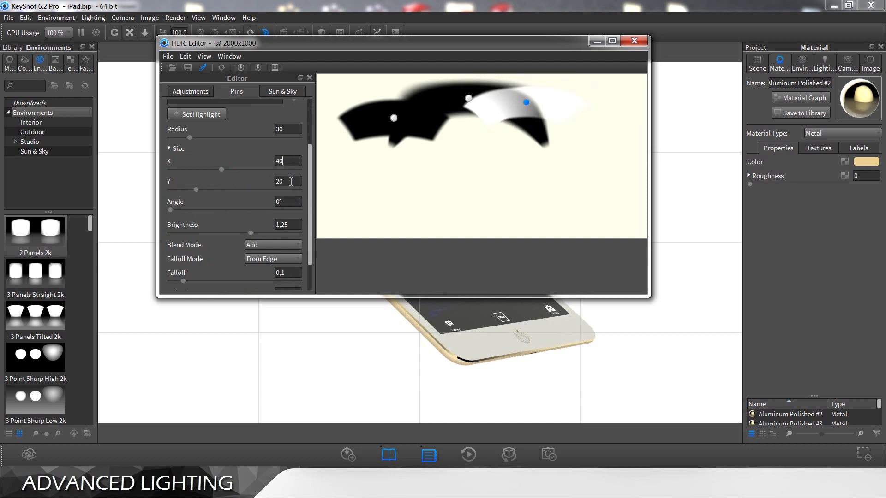
pyautogui.doubleClick(289, 184)
pyautogui.write('30')
pyautogui.press('Return')
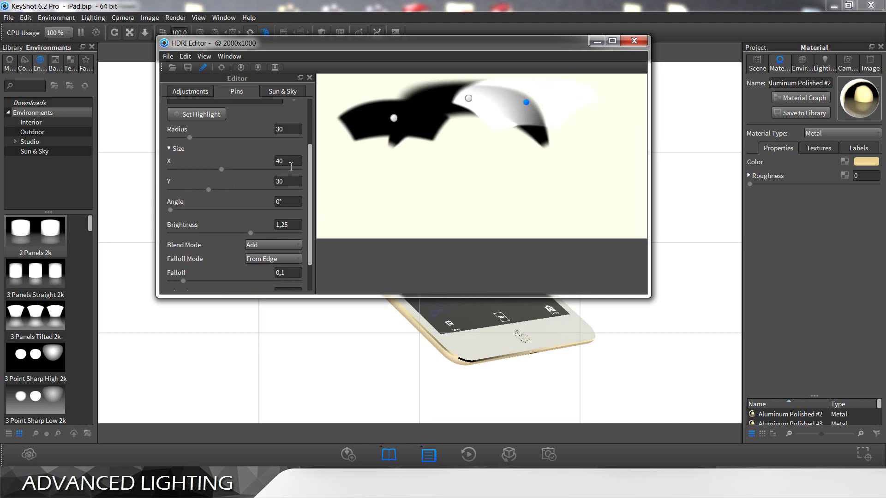
pyautogui.moveTo(311, 196); pyautogui.dragTo(312, 133)
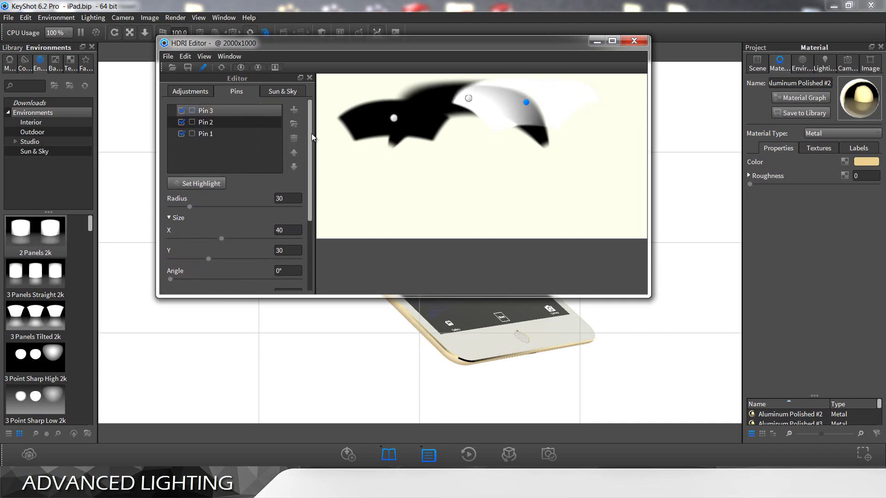
# Step: Select Pin 1 and move the HDRI Editor aside so the iPad stays visible
pyautogui.click(245, 135)
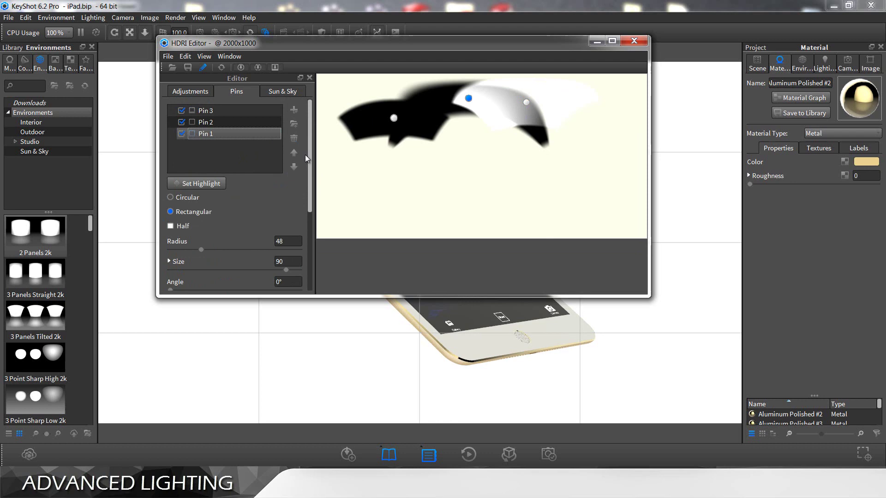
pyautogui.moveTo(309, 156); pyautogui.dragTo(311, 194)
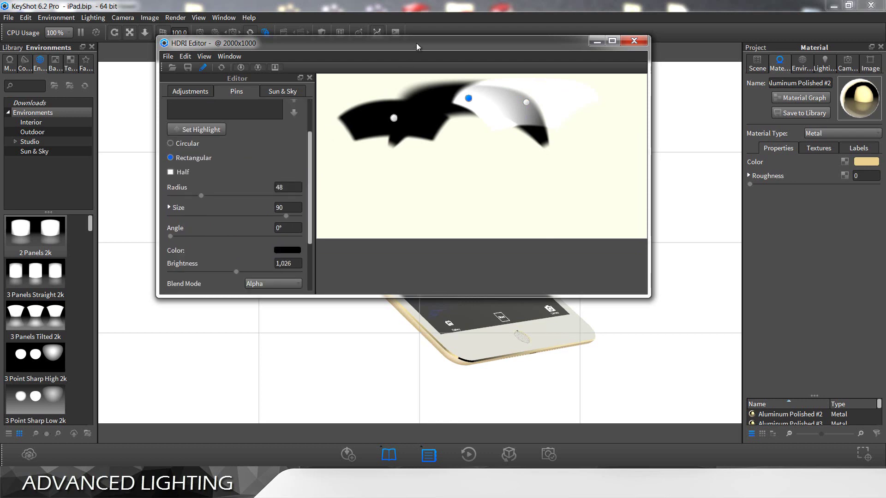
pyautogui.moveTo(416, 43); pyautogui.dragTo(670, 43)
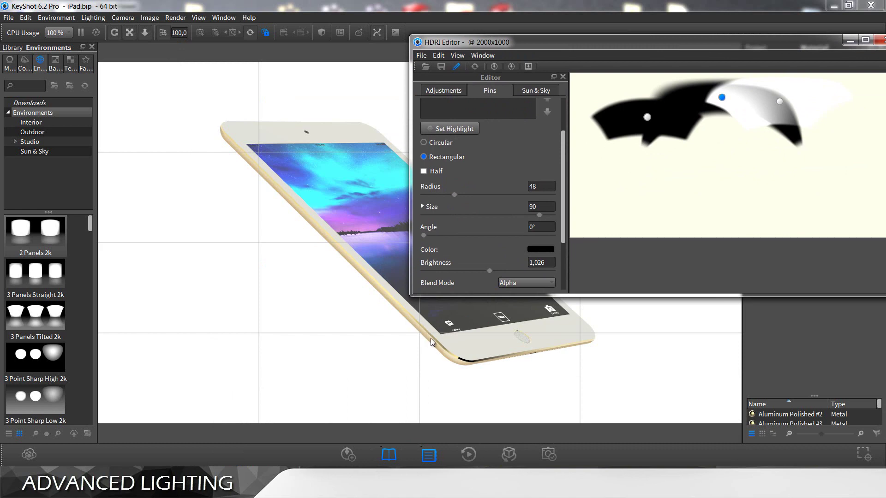
pyautogui.moveTo(642, 48); pyautogui.dragTo(478, 48)
pyautogui.moveTo(400, 176)
pyautogui.mouseDown()
pyautogui.moveTo(400, 134)
pyautogui.moveTo(400, 170)
pyautogui.mouseUp()
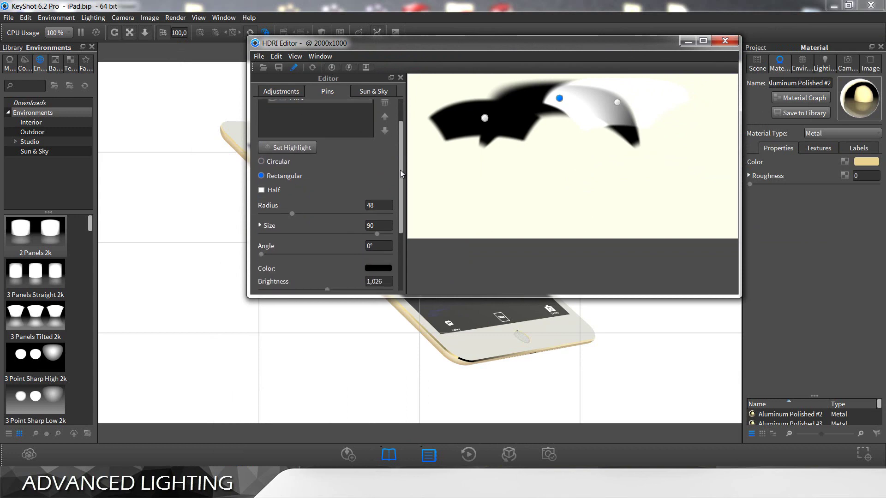
# Step: Split the pin size into width and height and set it to 100 by 30
pyautogui.click(262, 232)
pyautogui.press('Tab')
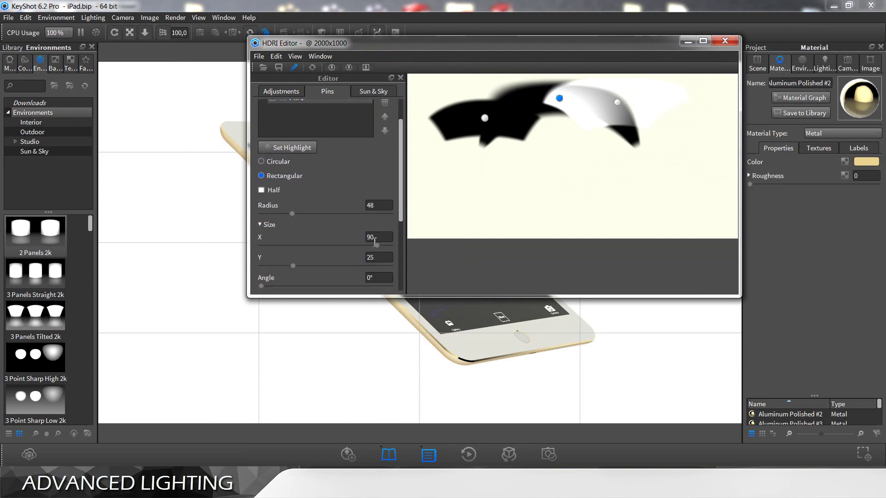
pyautogui.write('100')
pyautogui.press('Return')
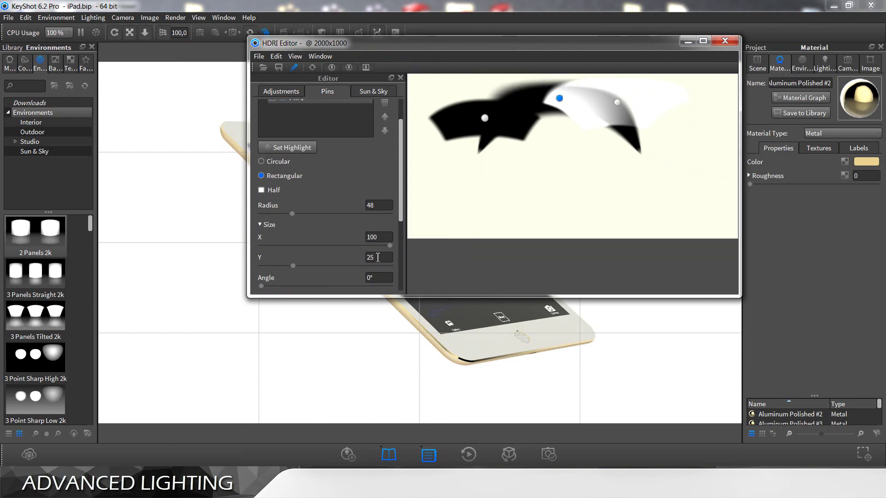
pyautogui.doubleClick(378, 257)
pyautogui.write('30')
pyautogui.press('Return')
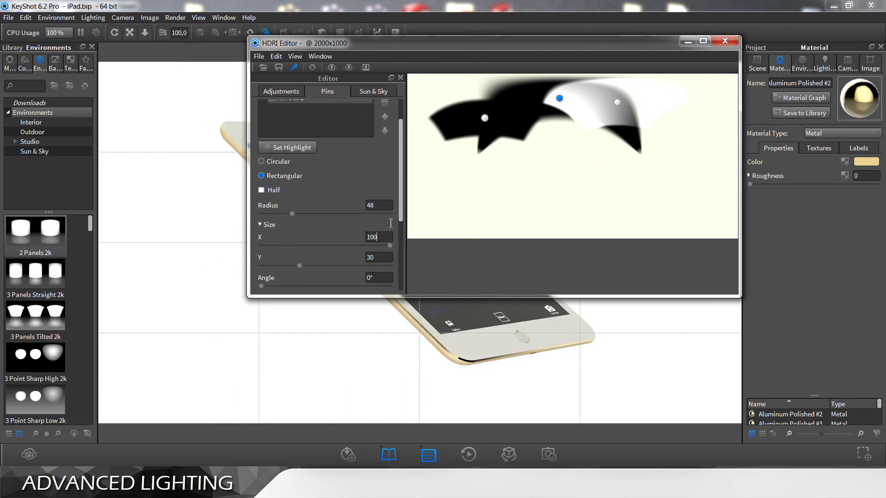
# Step: Reduce the rectangular highlight's height to 28 while checking the iPad screen
pyautogui.moveTo(466, 45); pyautogui.dragTo(583, 10)
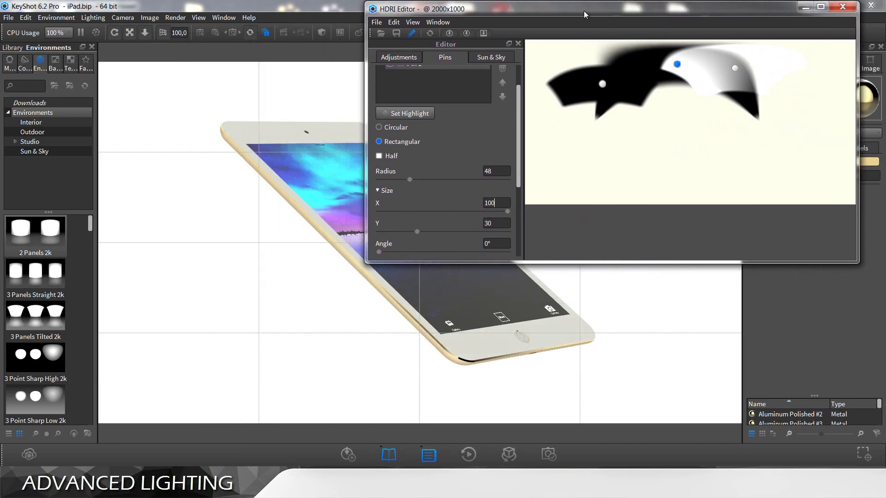
pyautogui.doubleClick(500, 223)
pyautogui.write('28')
pyautogui.press('Return')
pyautogui.click(501, 203)
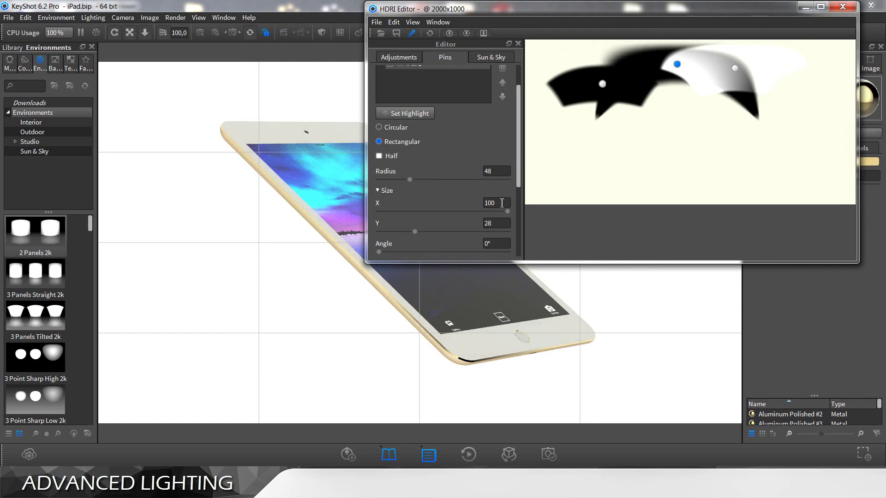
pyautogui.click(501, 245)
# Step: Close the editor and save the edited environment as iPad.hdz in the iPad lighting folder
pyautogui.click(841, 8)
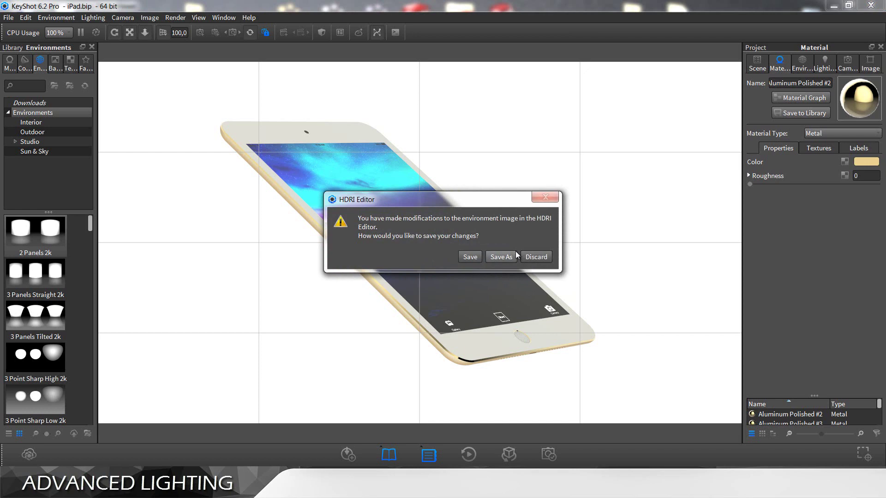
pyautogui.click(501, 256)
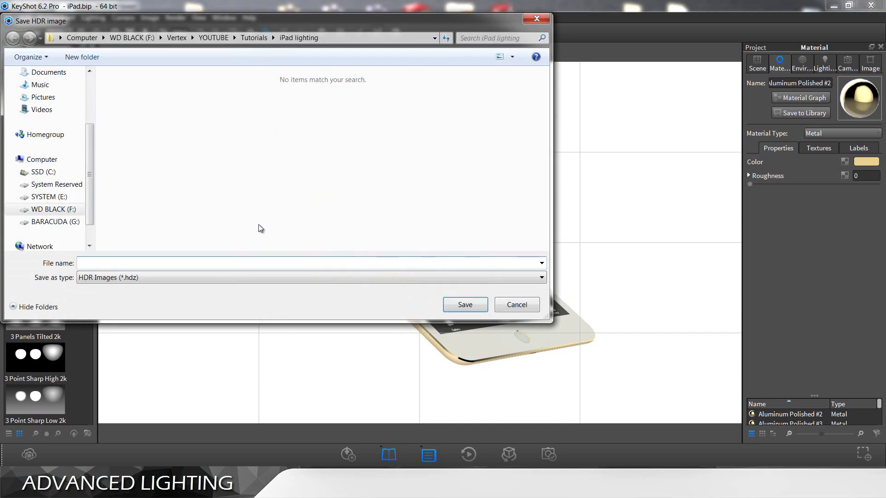
pyautogui.write('iPad')
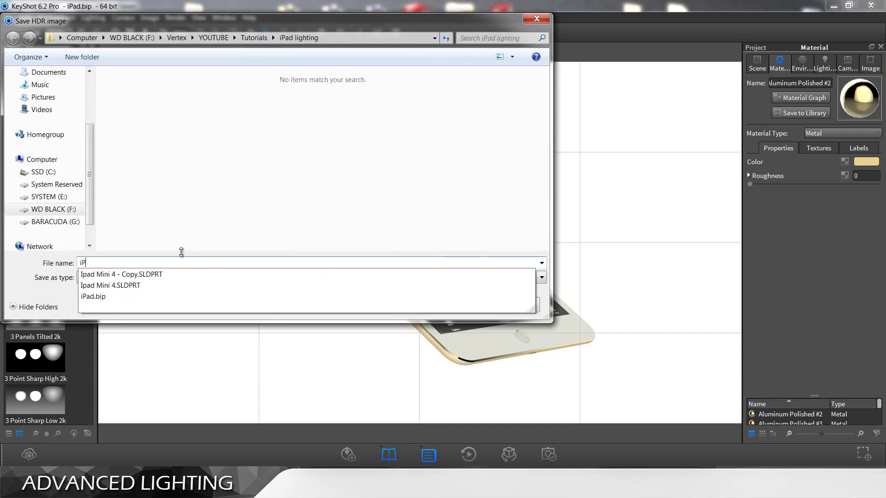
pyautogui.click(358, 159)
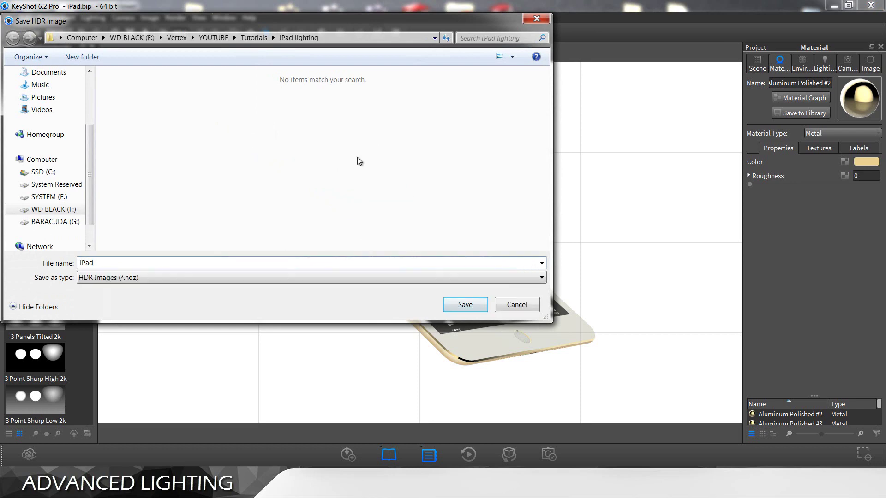
pyautogui.click(470, 307)
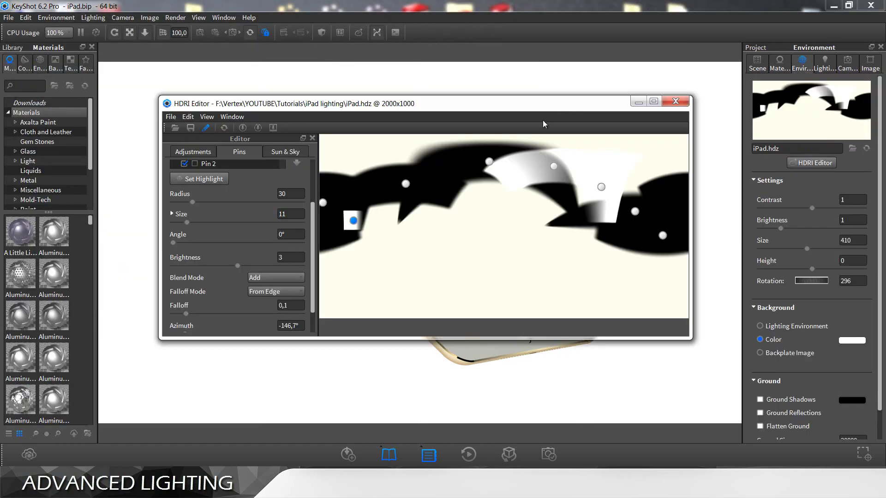
# Step: Review the iPad.hdz pins list with the render in view, then close the HDRI Editor
pyautogui.moveTo(313, 209); pyautogui.dragTo(312, 182)
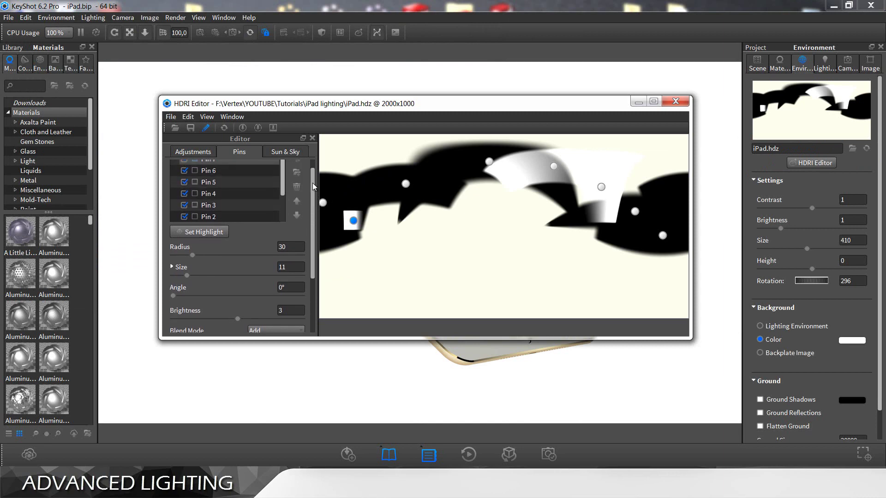
pyautogui.moveTo(443, 97); pyautogui.dragTo(412, 298)
pyautogui.moveTo(410, 343); pyautogui.dragTo(476, 122)
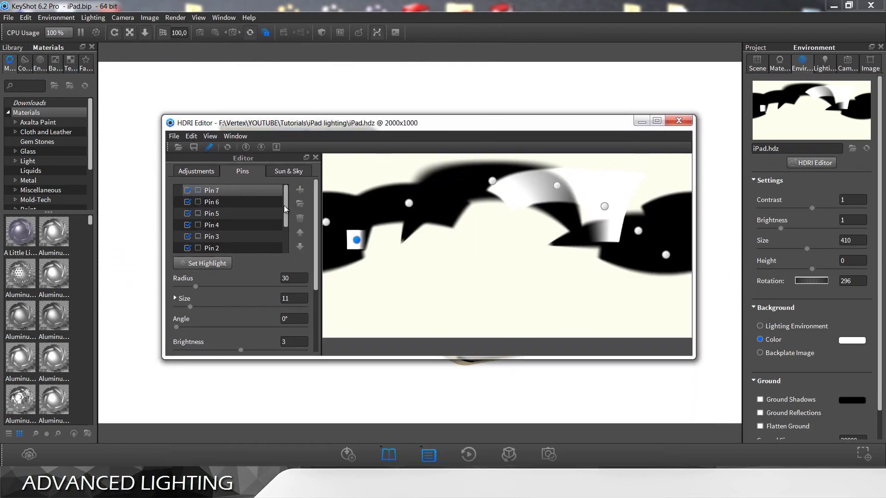
pyautogui.scroll(-1, 284, 206)
pyautogui.moveTo(286, 210); pyautogui.dragTo(285, 203)
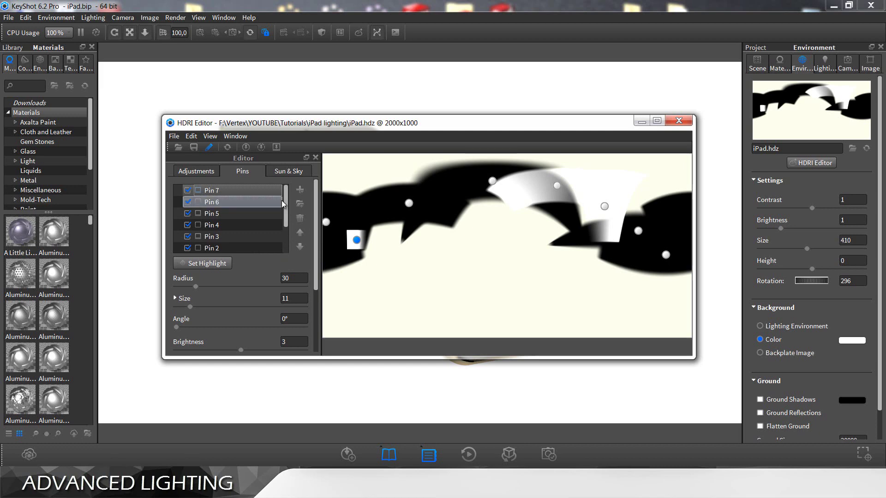
pyautogui.moveTo(287, 201); pyautogui.dragTo(566, 140)
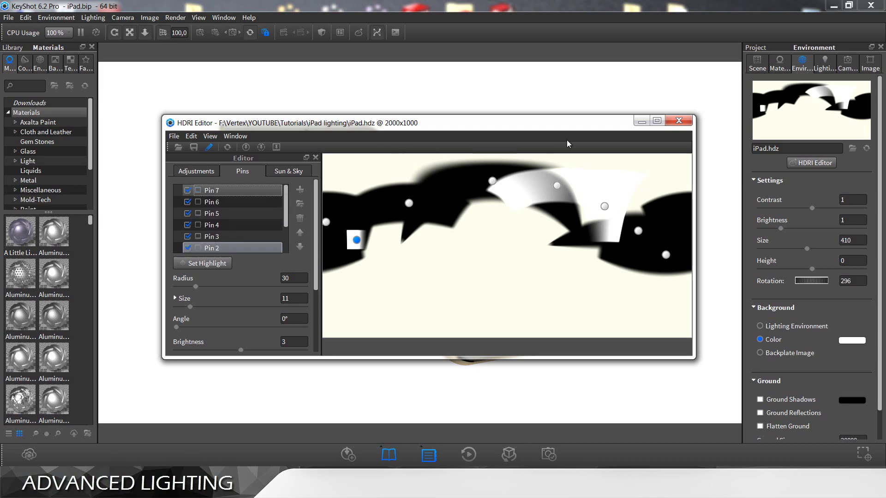
pyautogui.click(672, 121)
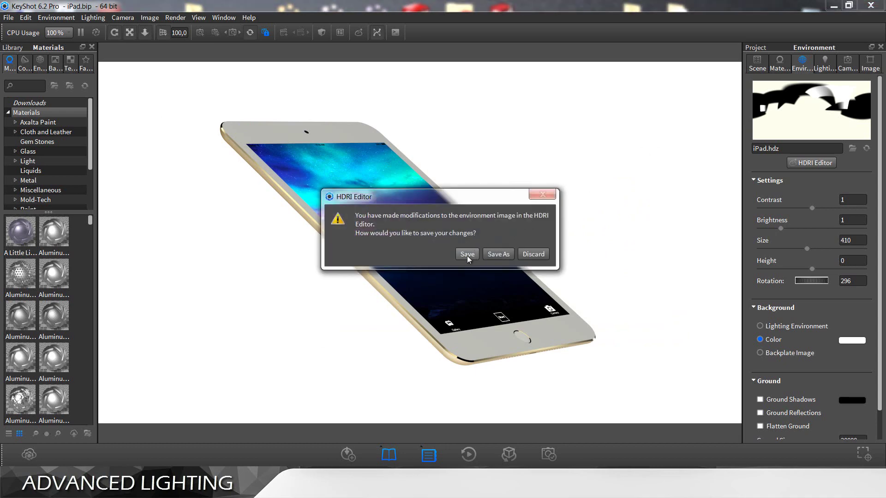
# Step: Save the changes to the iPad.hdz environment
pyautogui.click(467, 254)
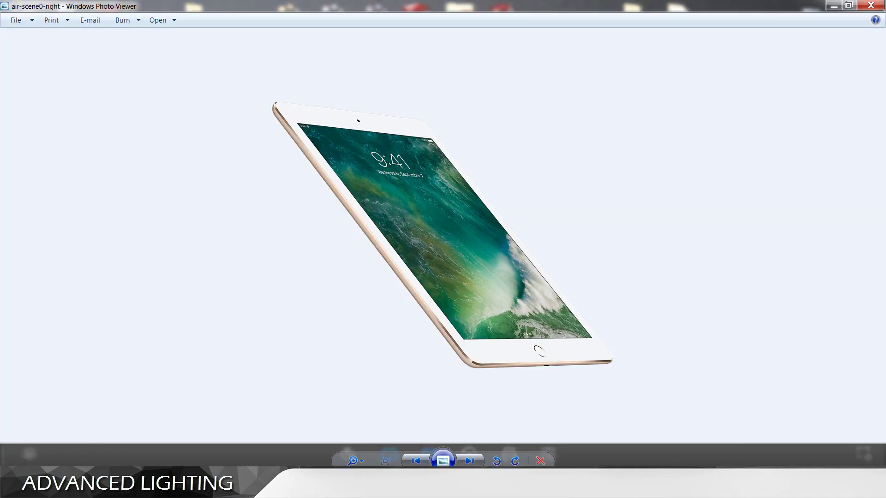
# Step: Zoom in and out on the gold iPad reference photo, then minimise Photo Viewer
pyautogui.scroll(2, 447, 285)
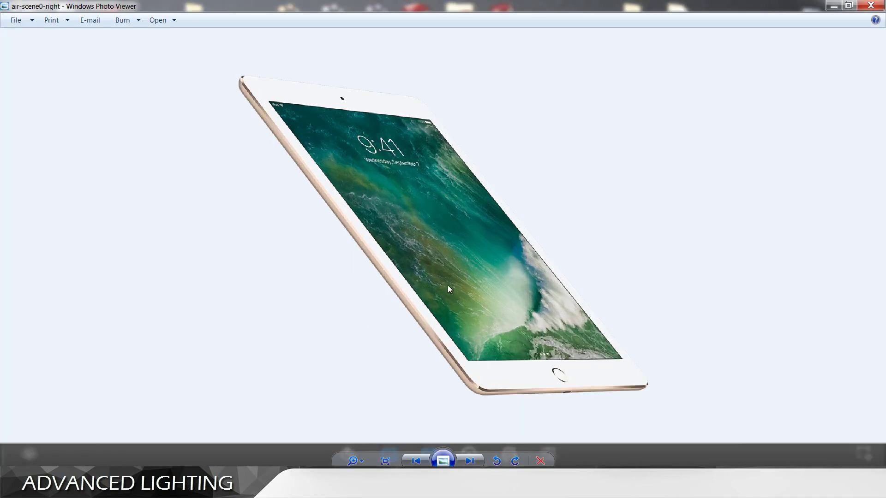
pyautogui.scroll(-2, 447, 285)
pyautogui.scroll(4, 461, 292)
pyautogui.scroll(-5, 695, 407)
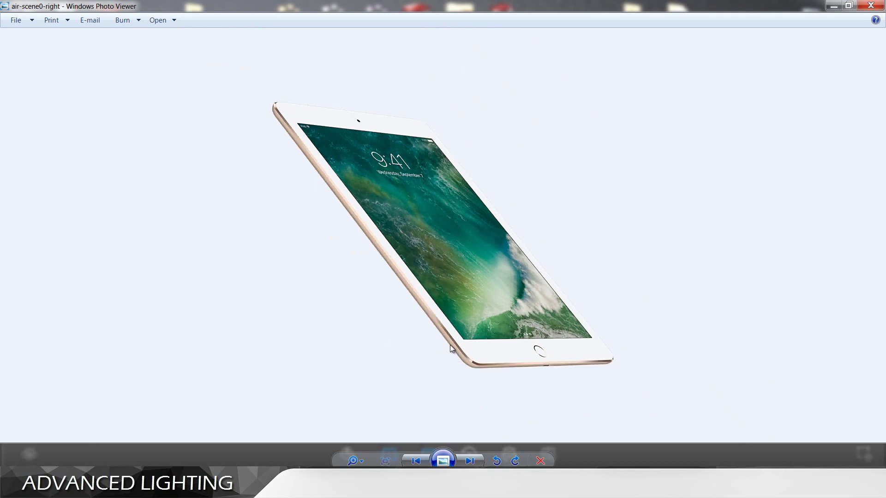
pyautogui.click(832, 5)
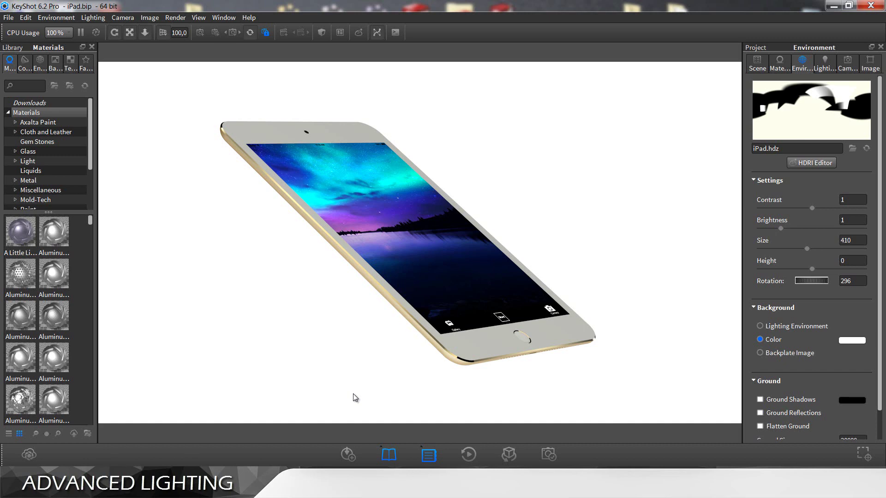
# Step: Open iPad.hdz in the HDRI Editor and park the window at the screen bottom
pyautogui.click(819, 162)
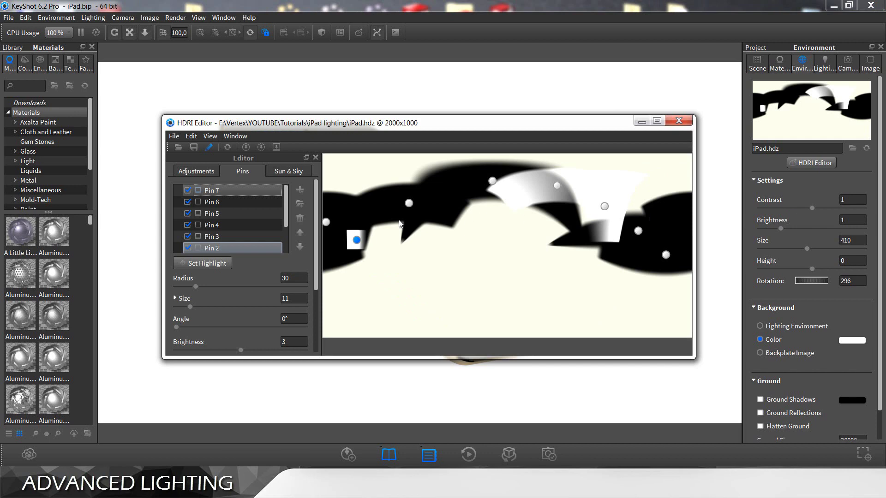
pyautogui.moveTo(285, 217); pyautogui.dragTo(285, 244)
pyautogui.moveTo(455, 128); pyautogui.dragTo(454, 400)
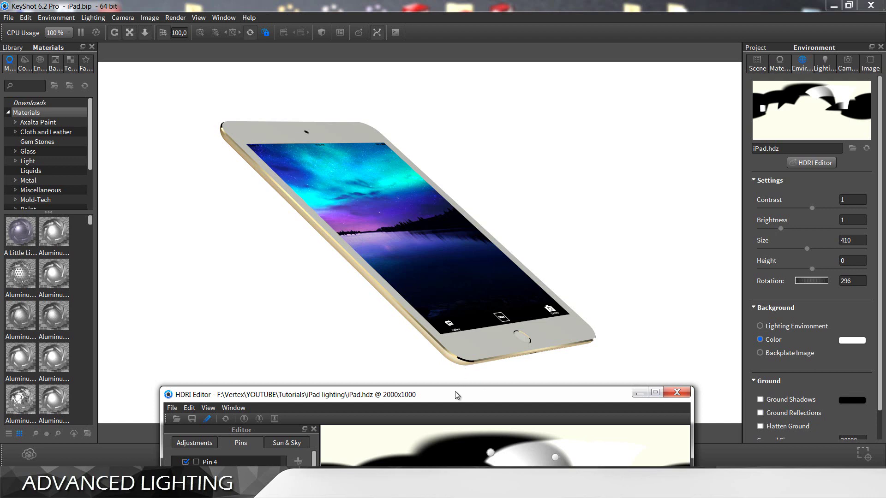
# Step: Raise the HDRI Editor to mid-screen to check its pins, then close it
pyautogui.moveTo(454, 394)
pyautogui.mouseDown()
pyautogui.moveTo(485, 228)
pyautogui.moveTo(458, 417)
pyautogui.moveTo(450, 260)
pyautogui.moveTo(439, 396)
pyautogui.mouseUp()
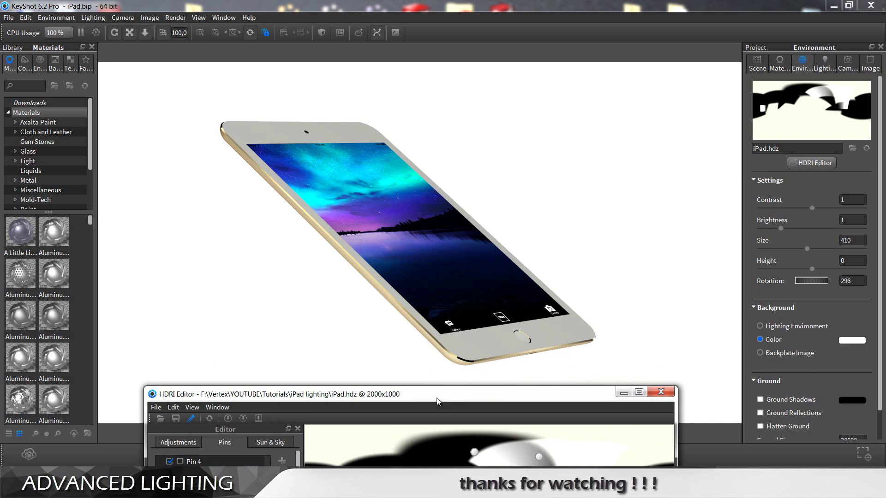
pyautogui.moveTo(437, 398); pyautogui.dragTo(437, 384)
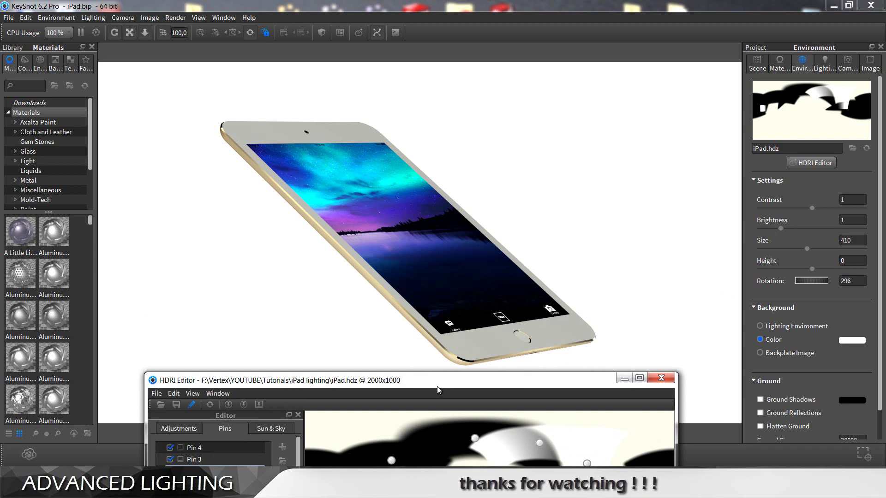
pyautogui.moveTo(437, 391); pyautogui.dragTo(445, 154)
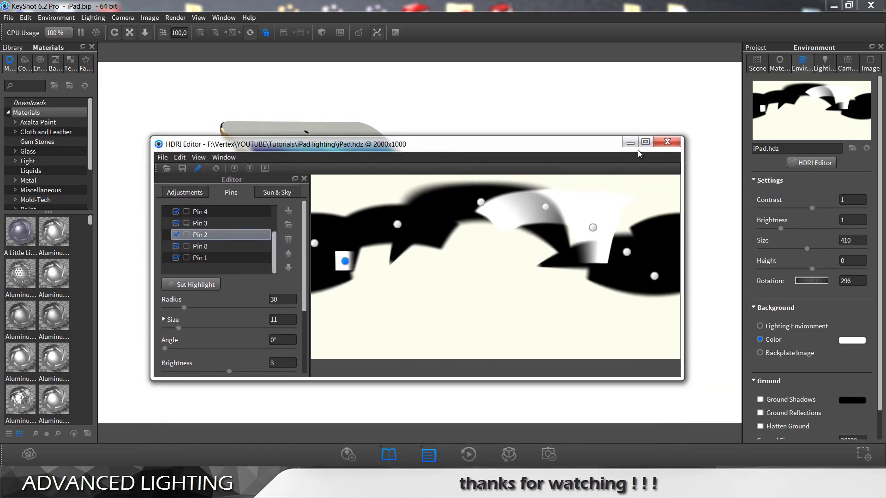
pyautogui.click(665, 143)
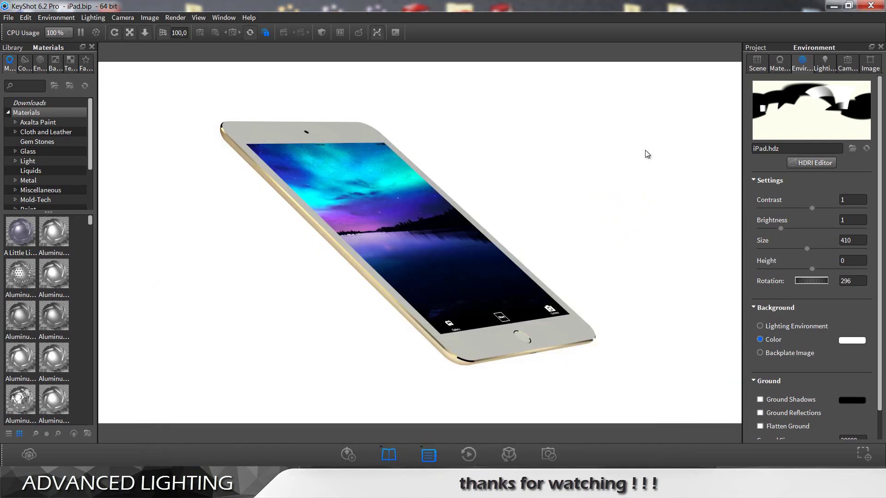